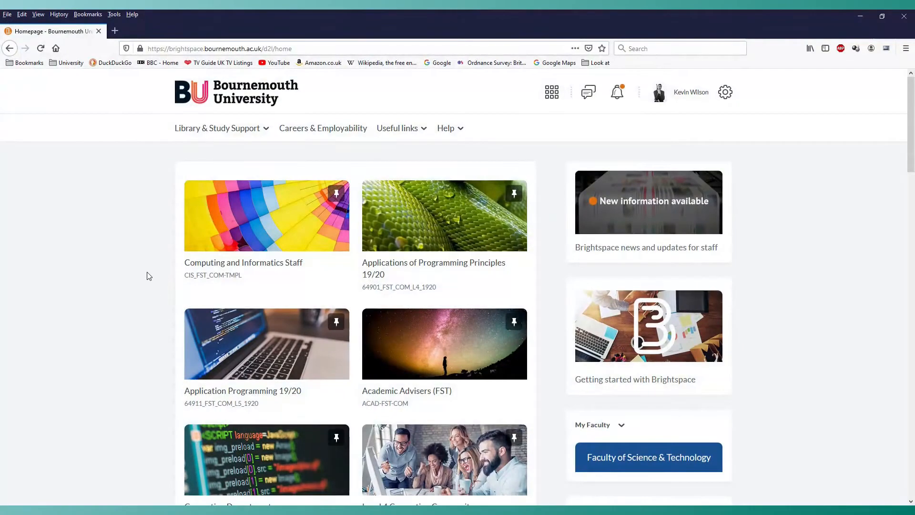
Open the Assignment classroom link from the Assessment content of the Application Programming 19/20 unit.
click(239, 333)
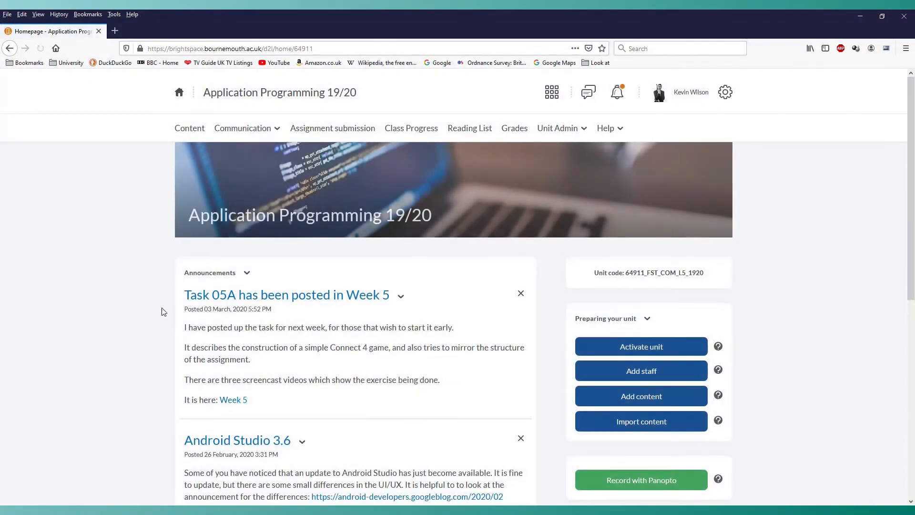
click(185, 132)
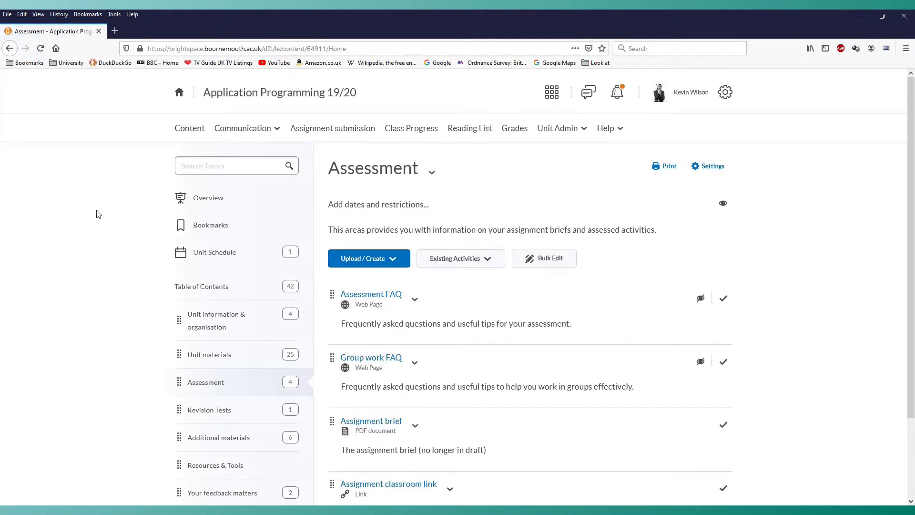
scroll(82, 242, down, 3)
click(207, 289)
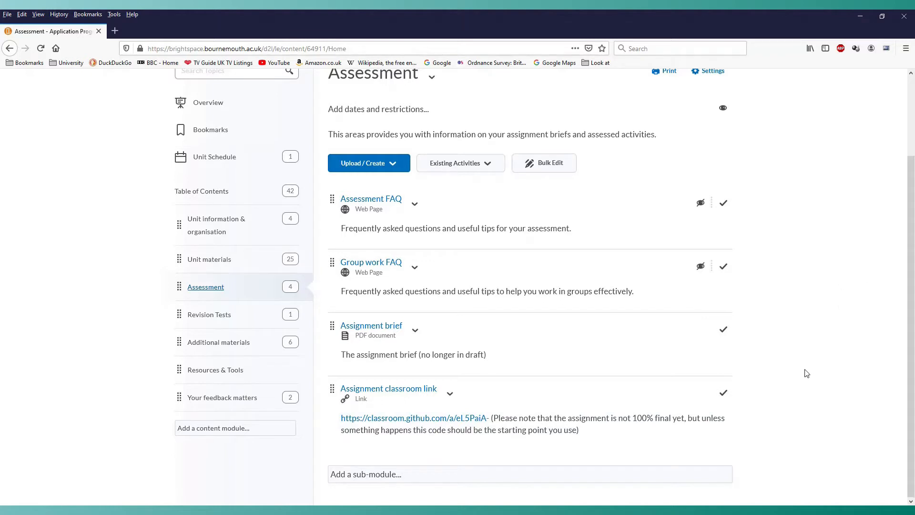
click(388, 420)
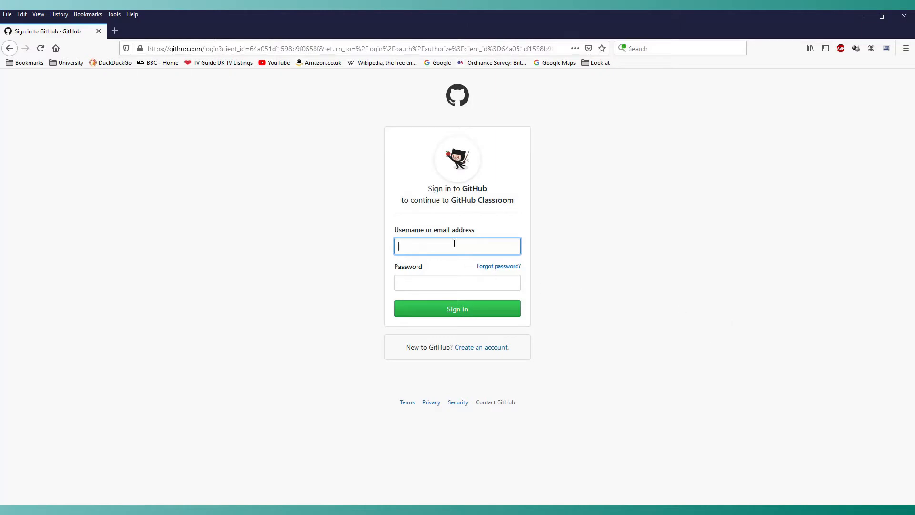
Enter the GitHub account username in the sign-in form.
click(407, 245)
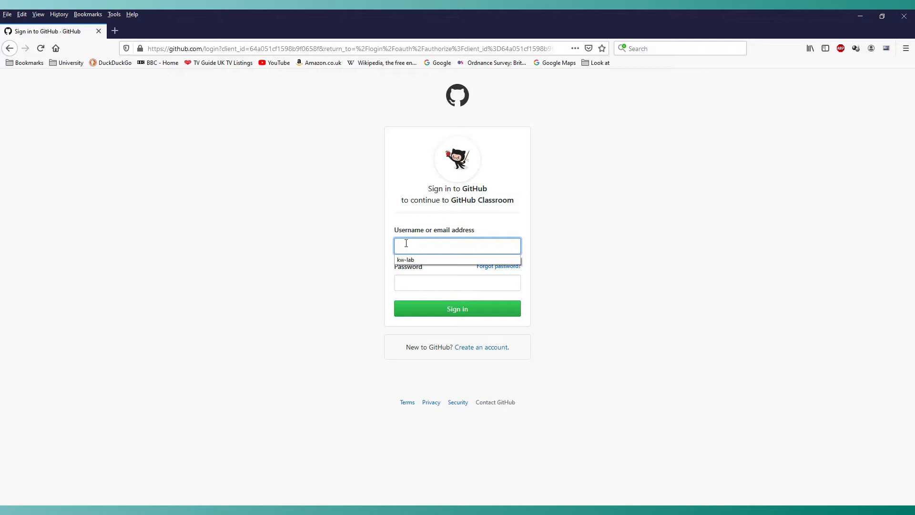
text(kw-lab)
click(300, 271)
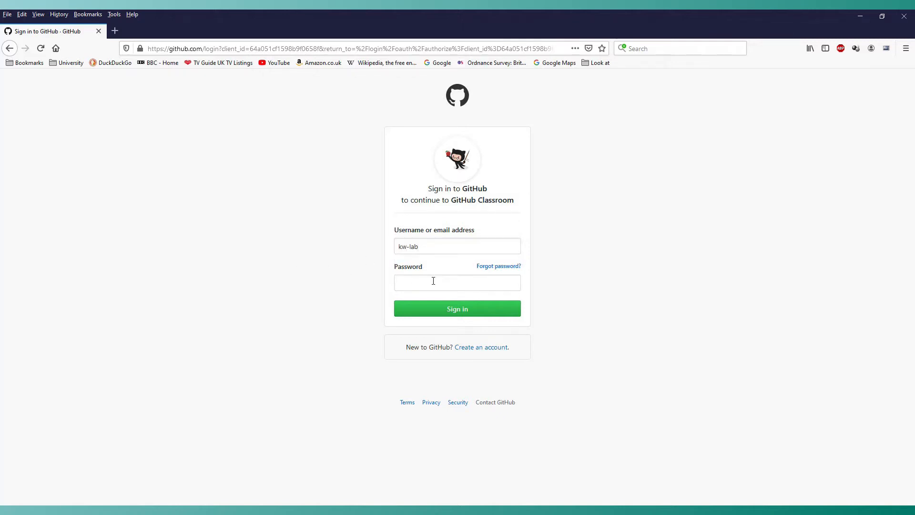
Enter the GitHub account password and sign in.
click(430, 282)
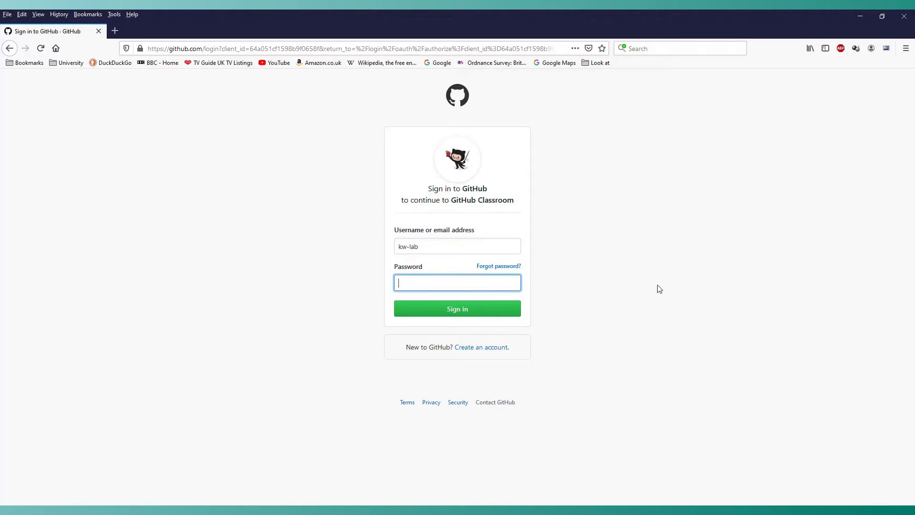
text(•••••••••••••)
click(450, 313)
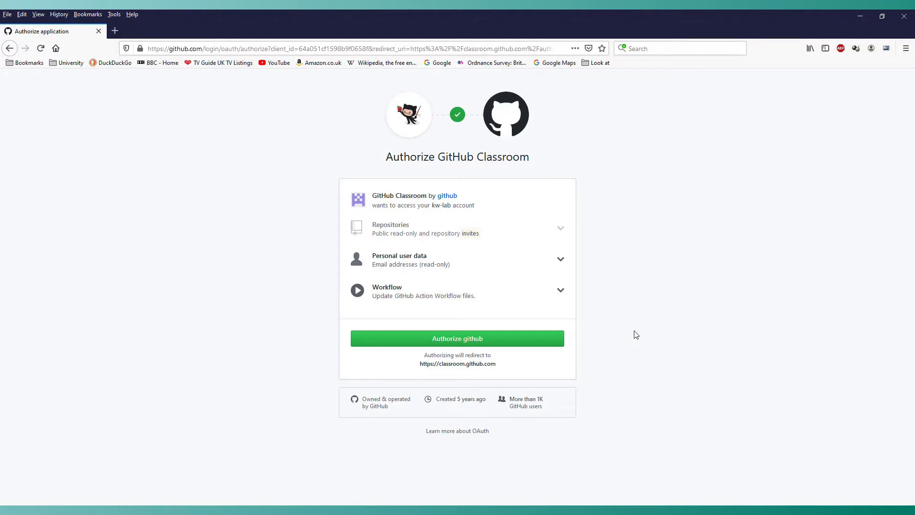
Authorize GitHub Classroom and accept the Dots and Boxes assignment.
click(453, 339)
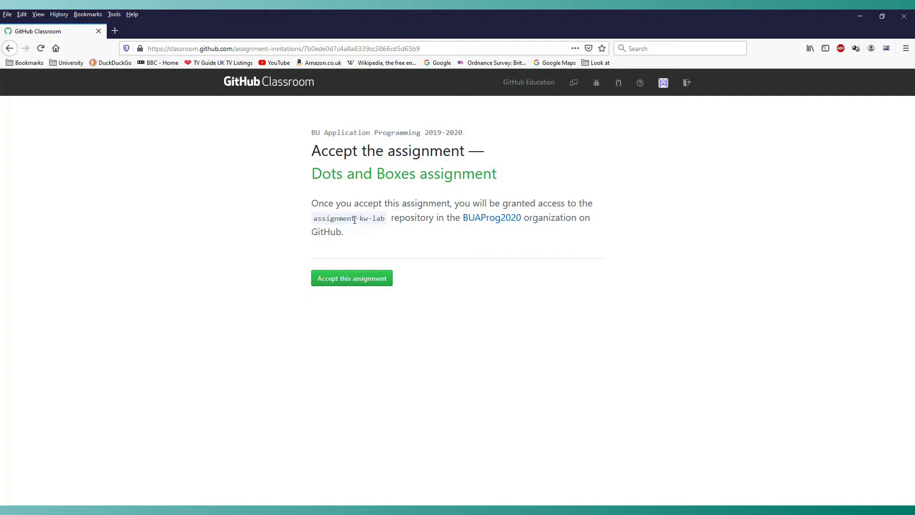
drag(354, 220, 389, 222)
click(347, 278)
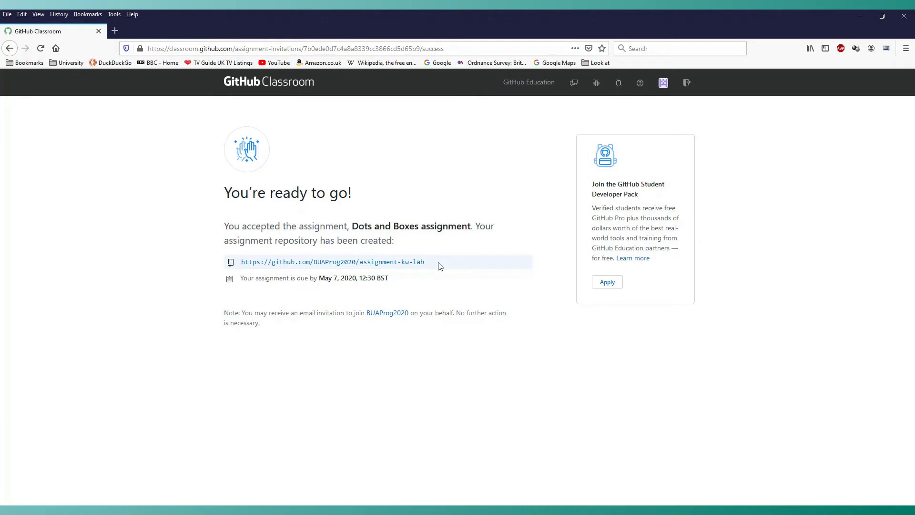
Open the newly created assignment repository and dismiss the GitHub Actions popup.
click(313, 262)
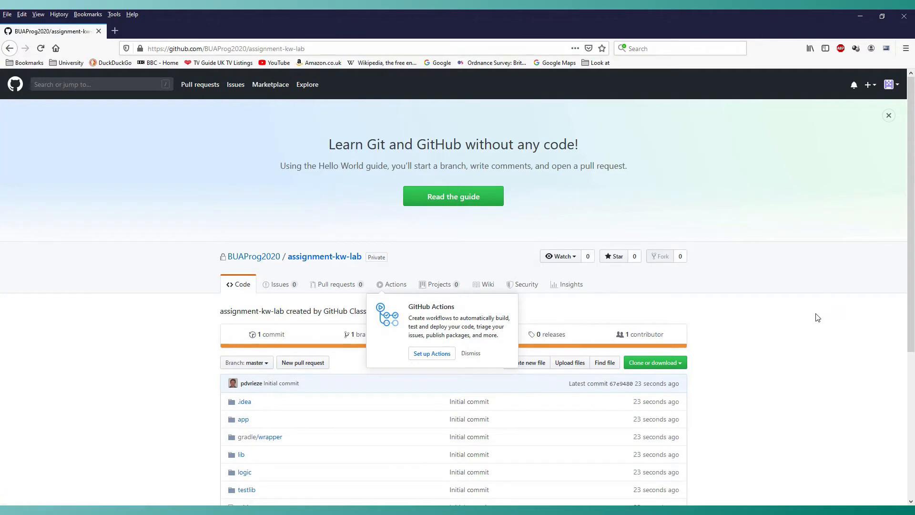
scroll(907, 225, down, 3)
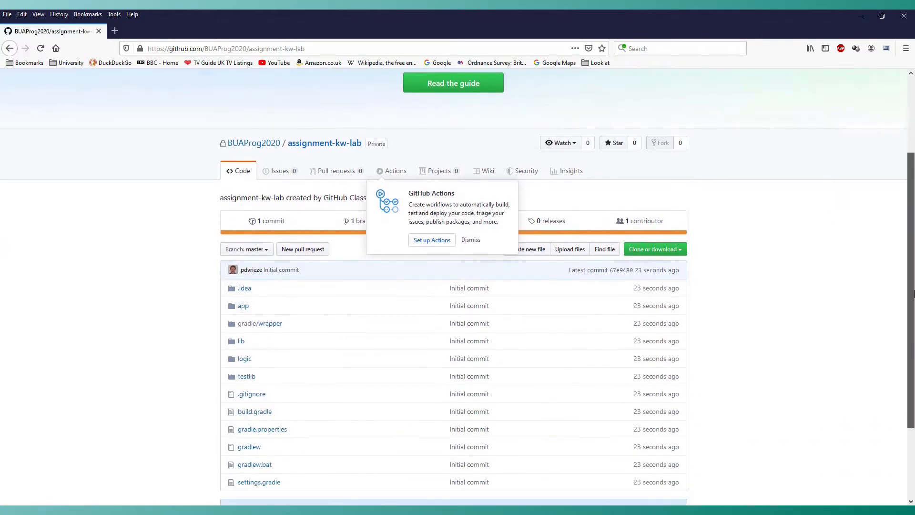
click(470, 233)
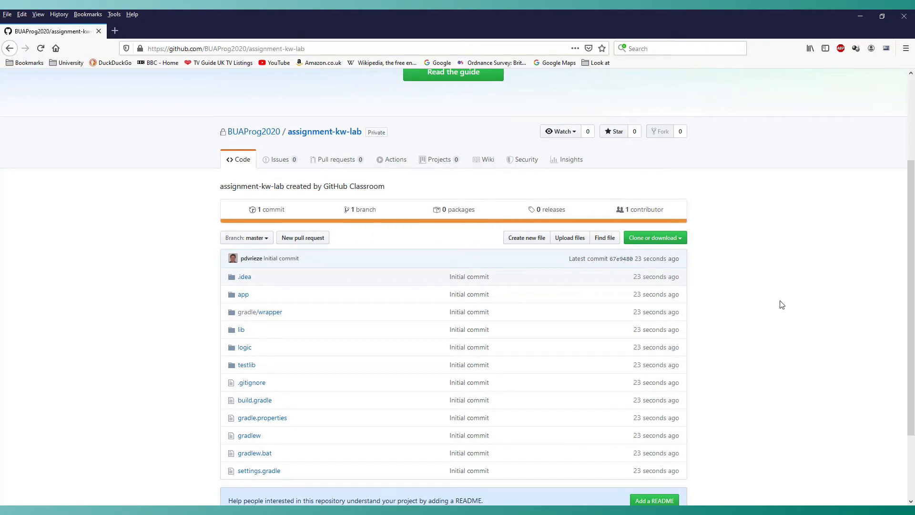
scroll(782, 304, down, 3)
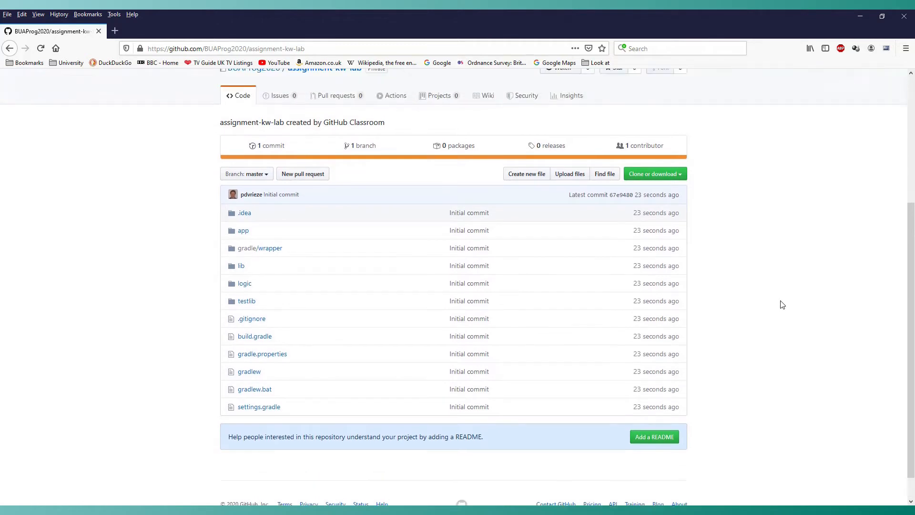
scroll(781, 304, up, 3)
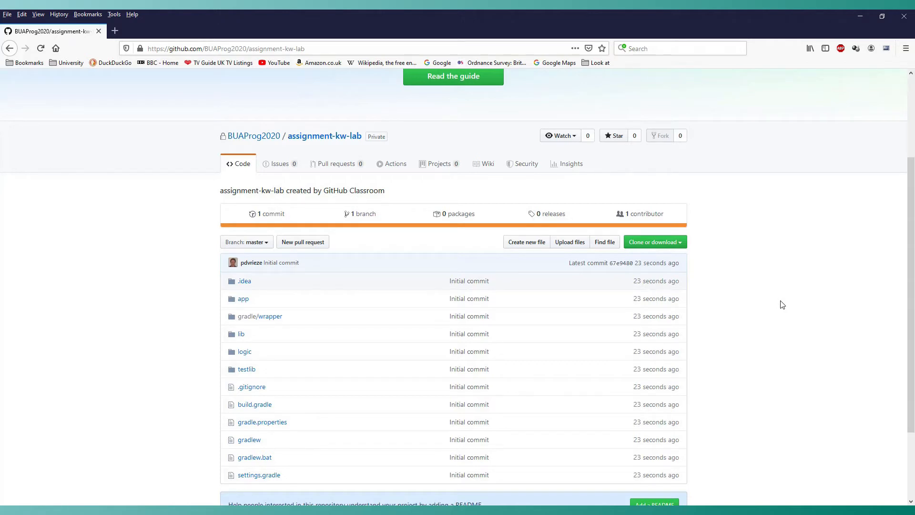
scroll(783, 281, down, 2)
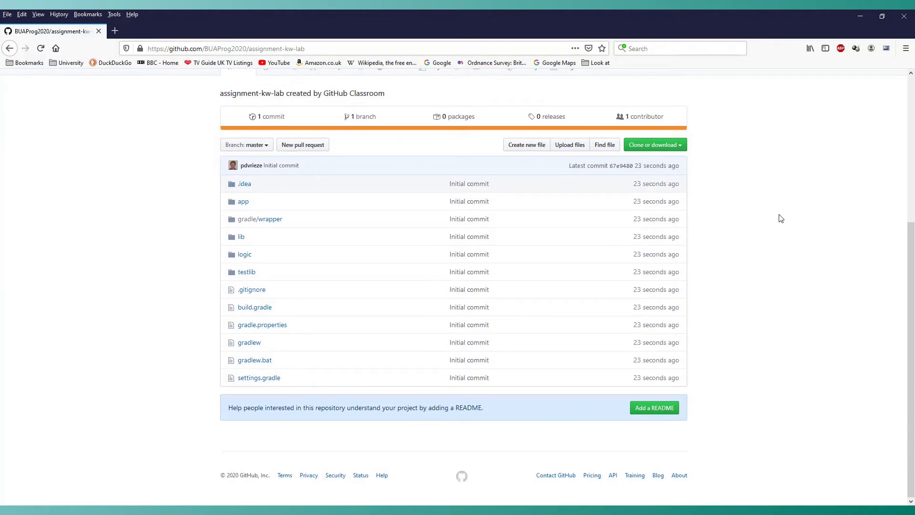
Copy the repository's HTTPS clone URL from the clone or download options.
click(670, 144)
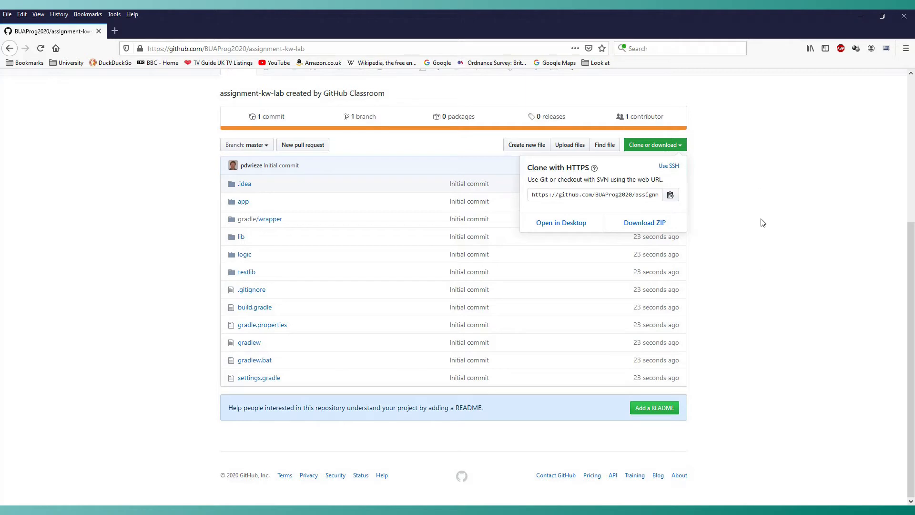
click(529, 195)
drag(530, 195, 715, 195)
key(ctrl+c)
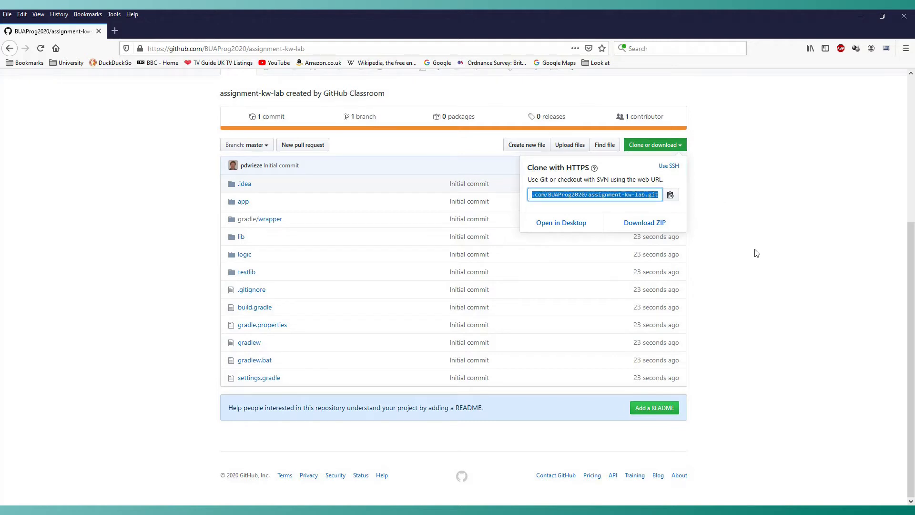
right_click(585, 194)
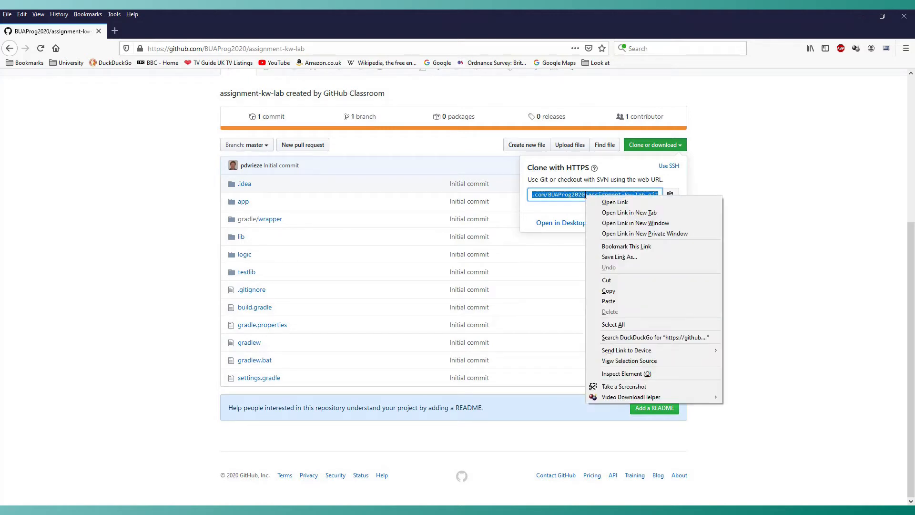
click(618, 292)
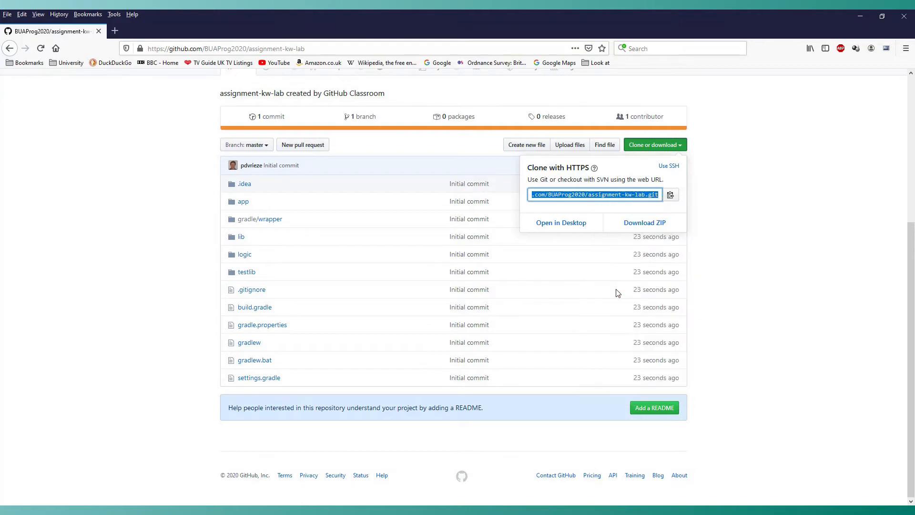
click(741, 217)
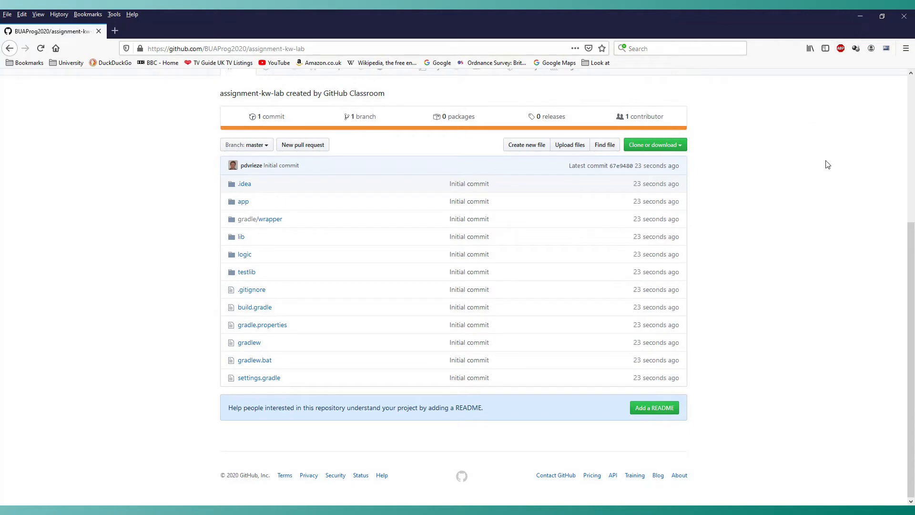
Switch to Notepad++ and paste the copied clone URL into the new document.
scroll(854, 152, up, 3)
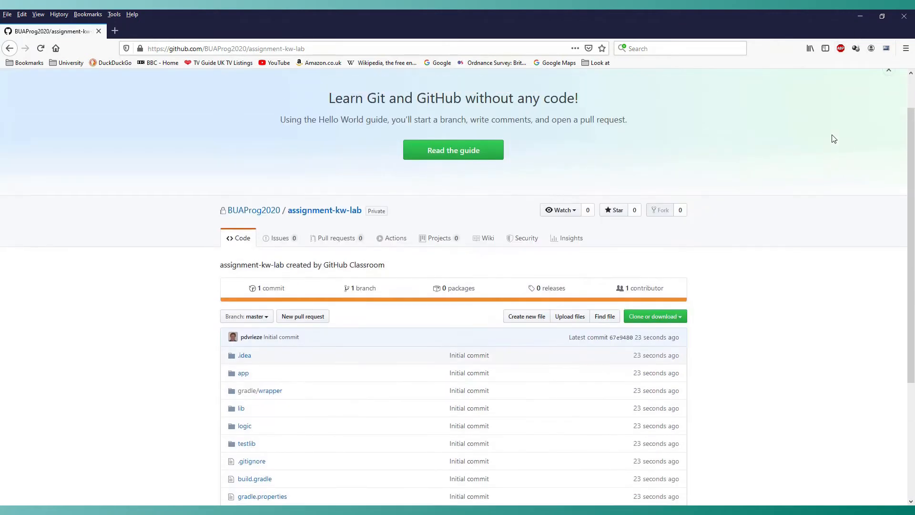
scroll(833, 138, up, 1)
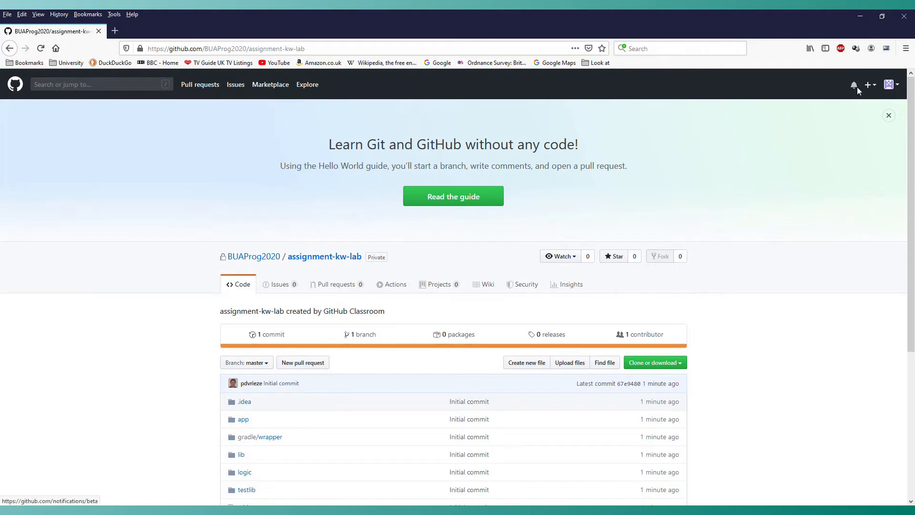
click(857, 14)
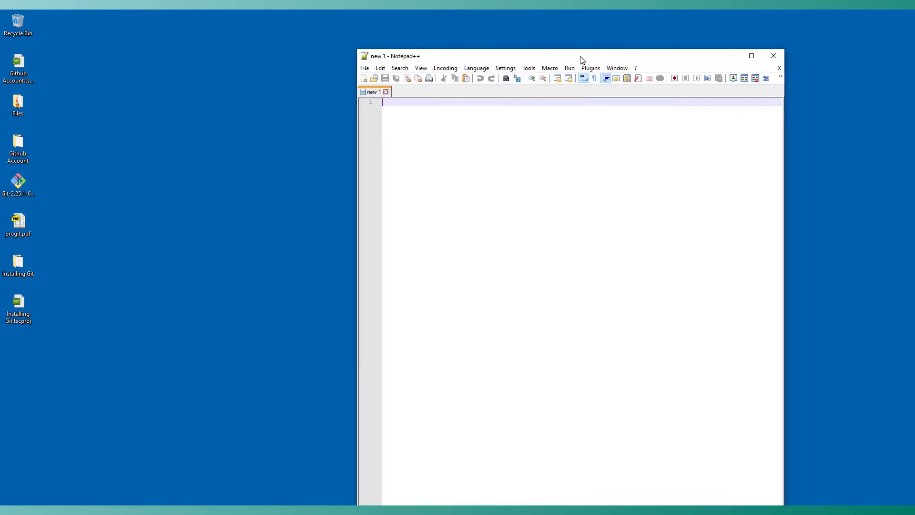
drag(579, 58, 633, 101)
right_click(490, 178)
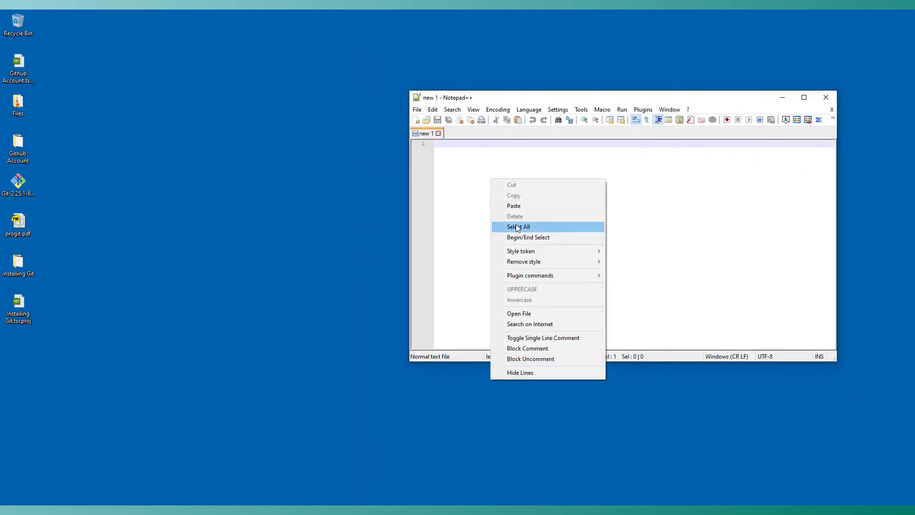
click(516, 204)
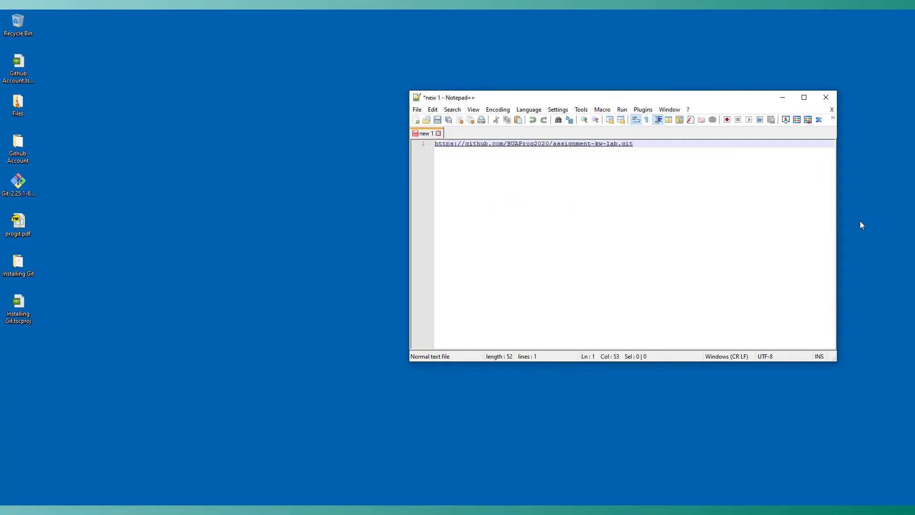
Shrink the Notepad++ window and move it lower on the desktop.
drag(836, 208, 737, 227)
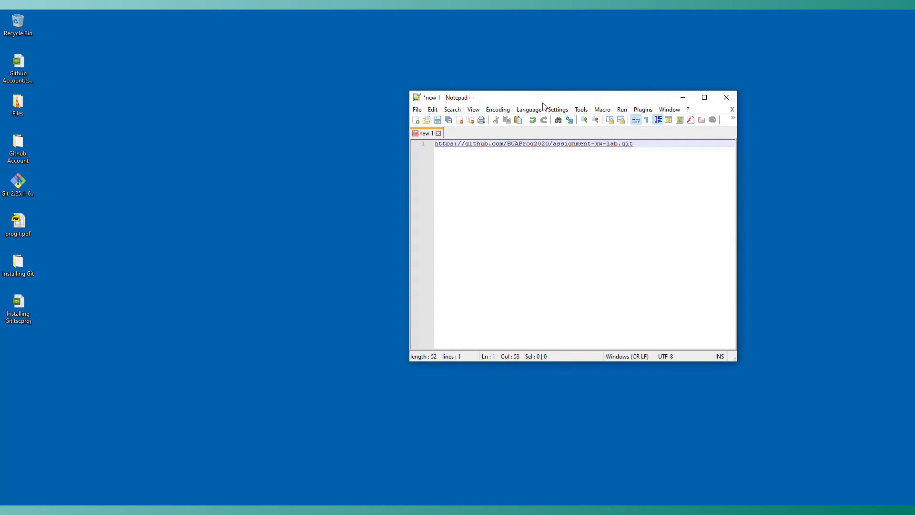
drag(542, 103, 230, 195)
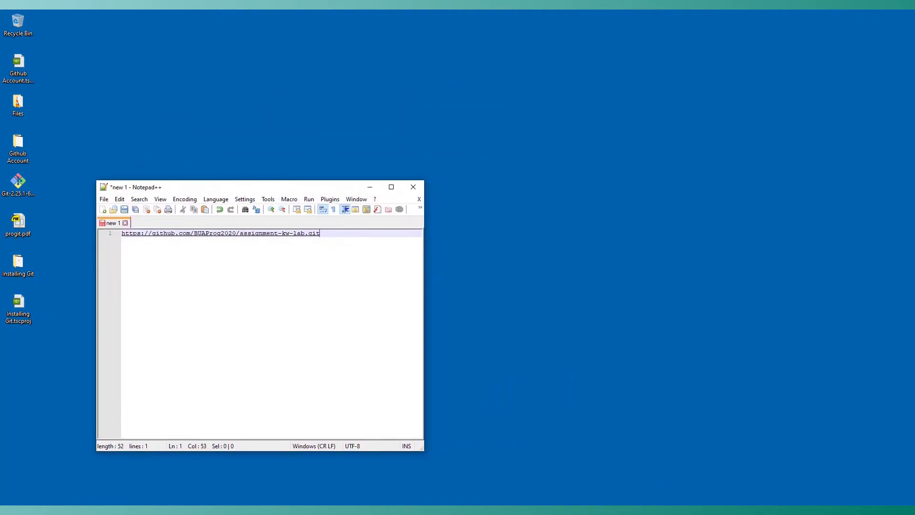
Switch back to the browser, sign out of GitHub, and minimize the browser.
click(253, 512)
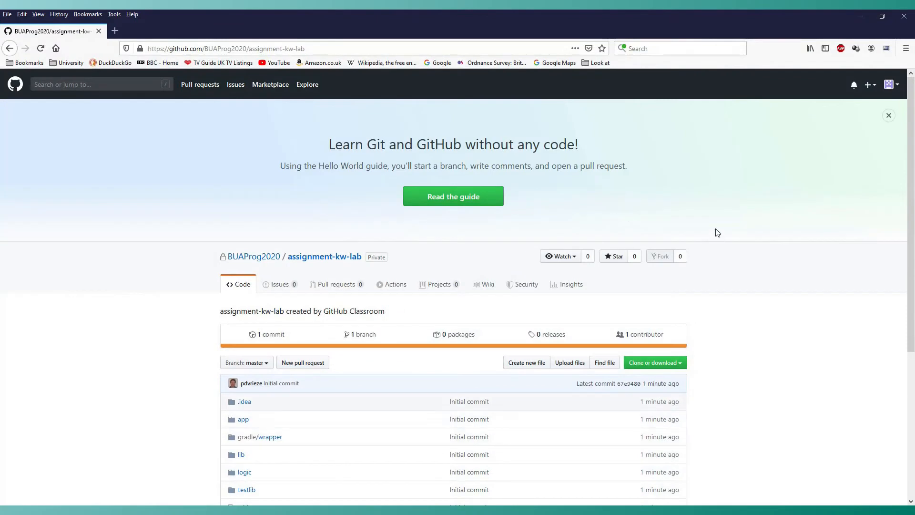
click(889, 86)
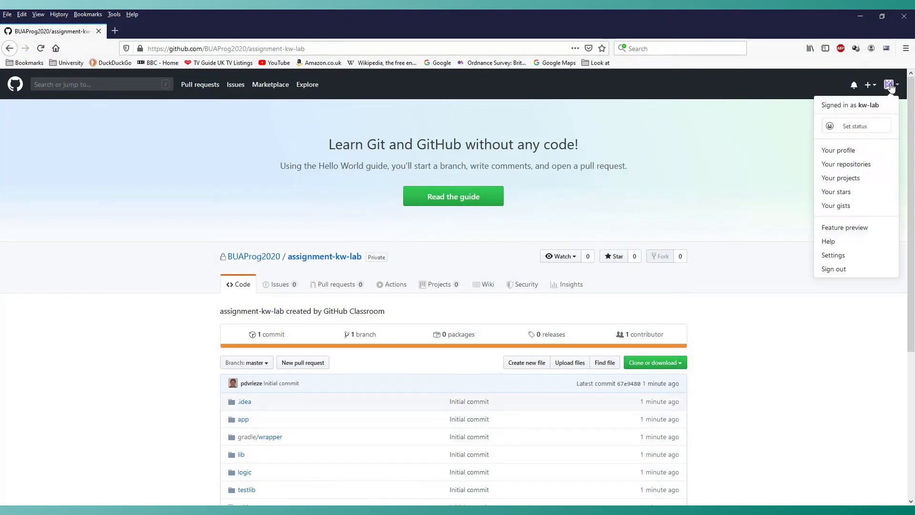
click(828, 269)
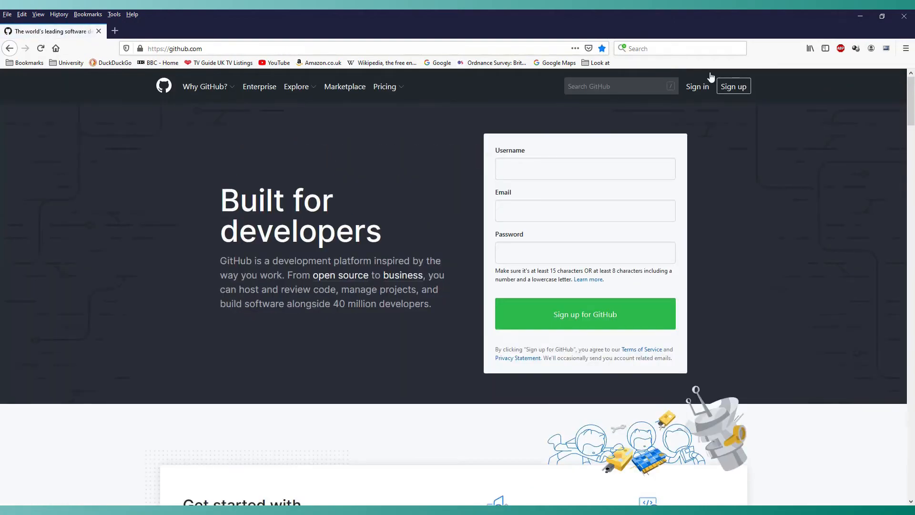
click(859, 16)
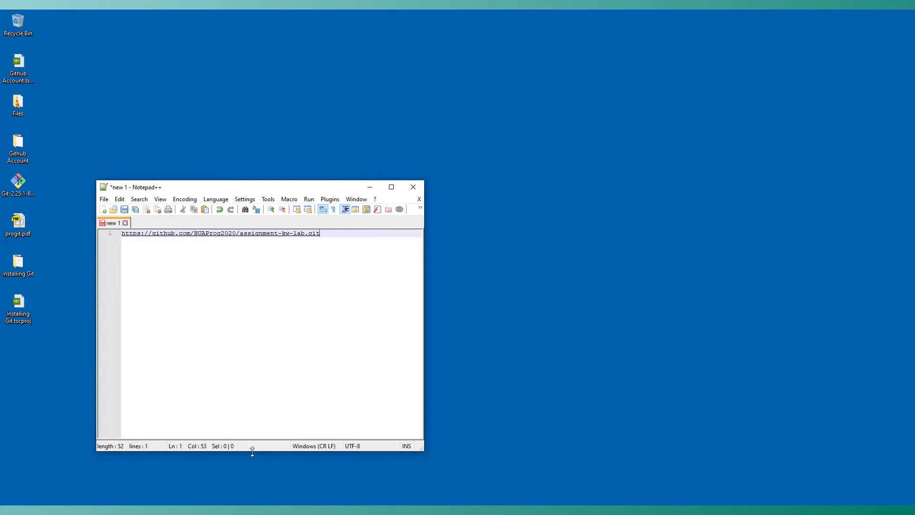
Reduce the Notepad++ window to a few lines, move it to the upper corner, and bring up Command Prompt.
drag(253, 452, 257, 287)
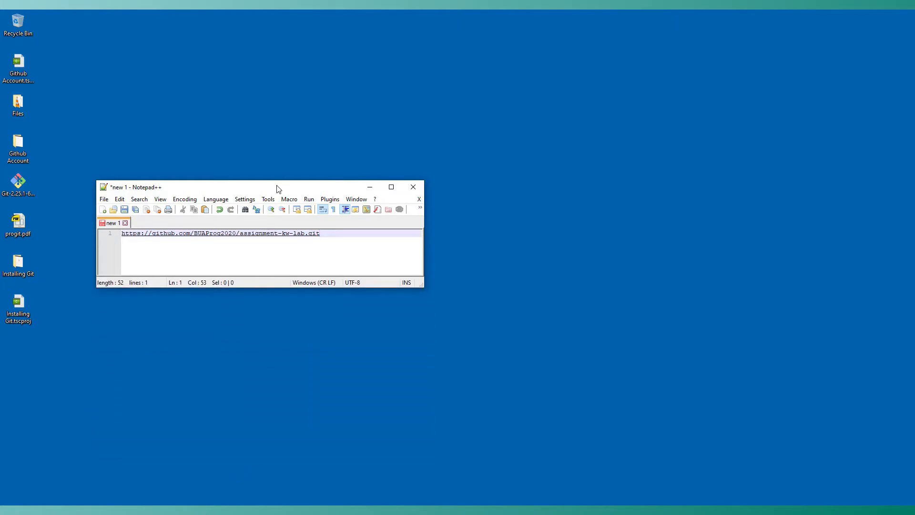
drag(278, 189, 735, 42)
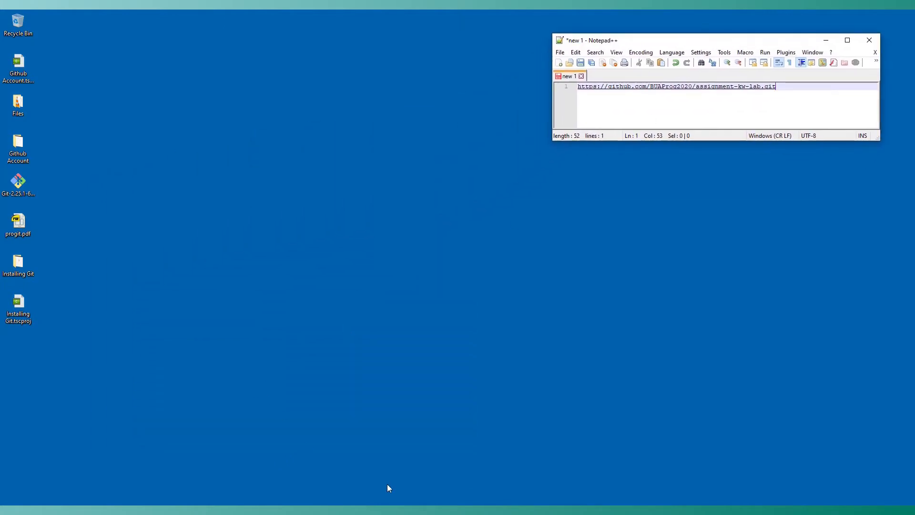
click(599, 512)
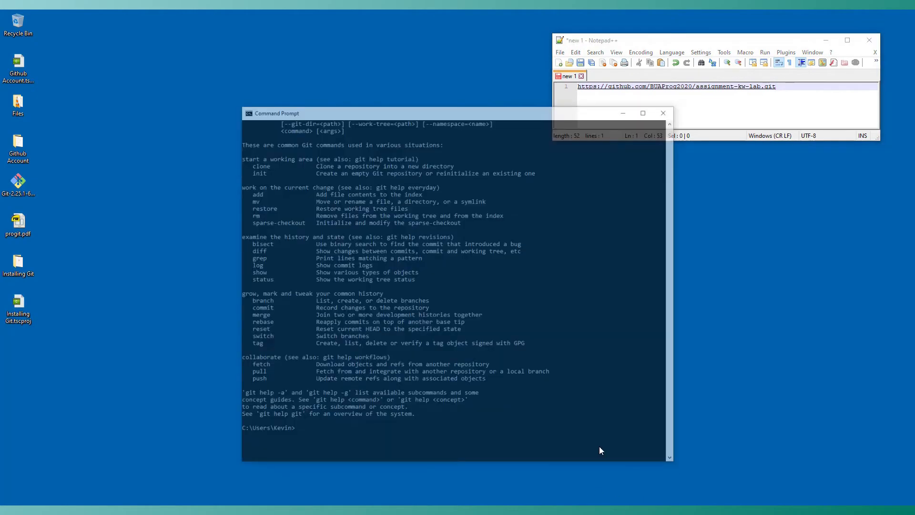
Move the Command Prompt window to the upper left and clear its screen with cls.
drag(398, 80, 251, 42)
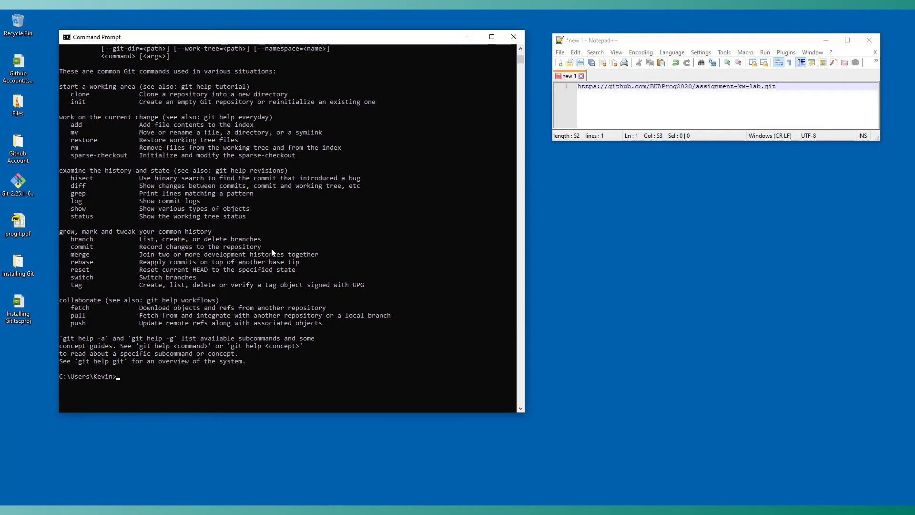
text(cls)
key(Return)
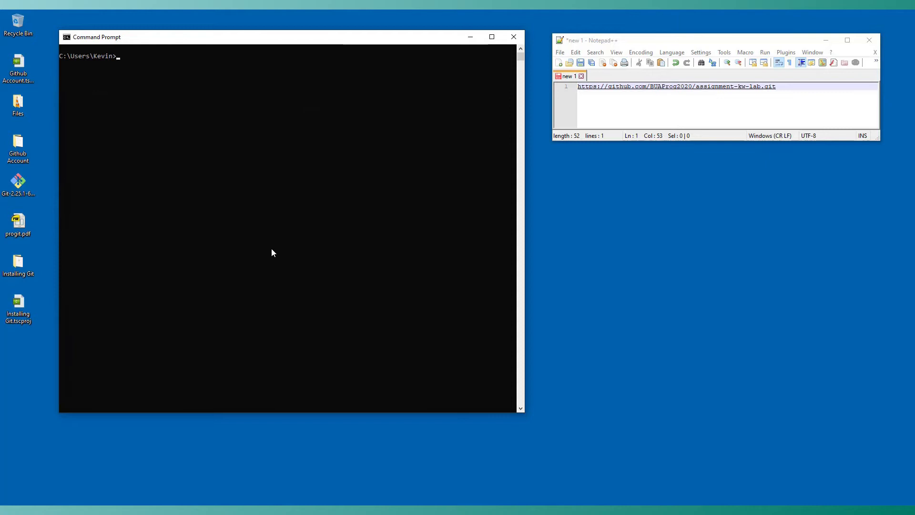
Start a git clone command and paste the clone URL copied from the Notepad++ document after it.
text(git clone)
drag(782, 86, 577, 86)
key(ctrl+c)
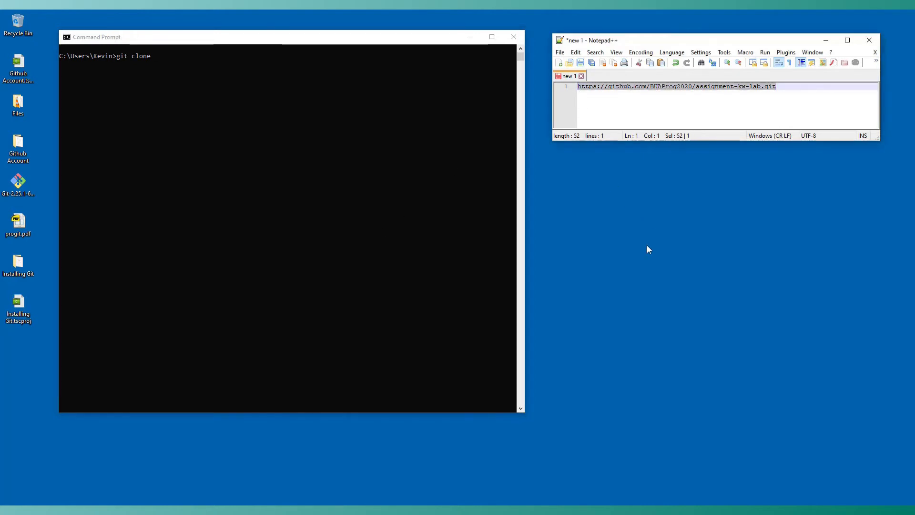
click(204, 131)
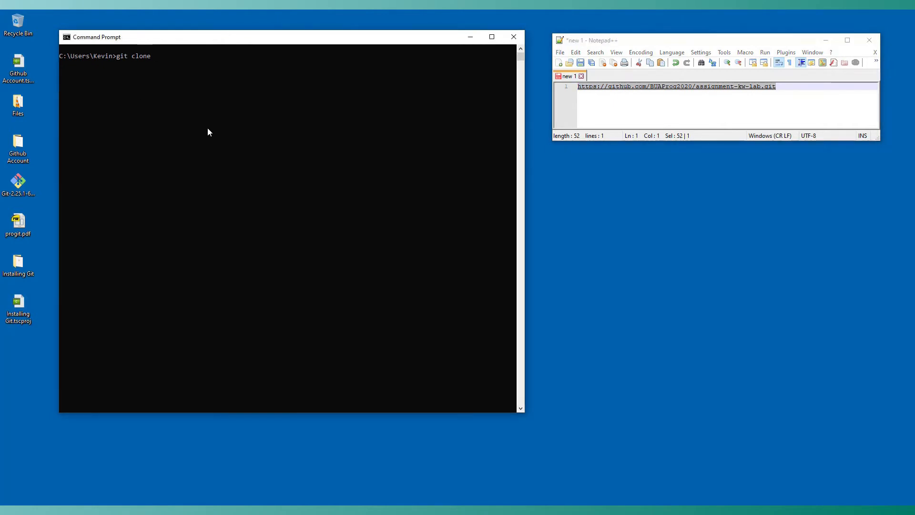
right_click(208, 130)
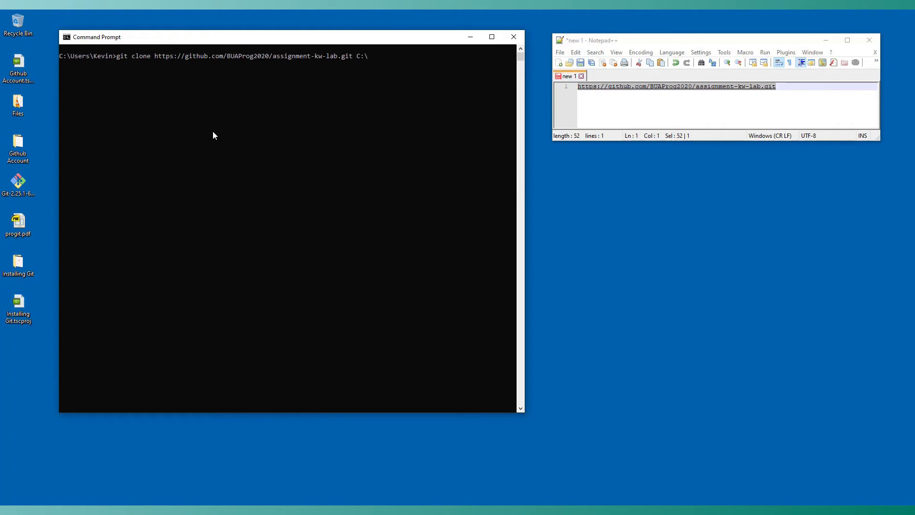
Set the clone destination to C:\Users\Kevin\Desktop\assignment-kw-lab and run the git clone command.
text(Users)
text(\k)
text(evin)
text(\)
text(.)
key(Tab)
key(Tab)
key(Tab)
key(Tab)
text(\)
drag(525, 179, 616, 180)
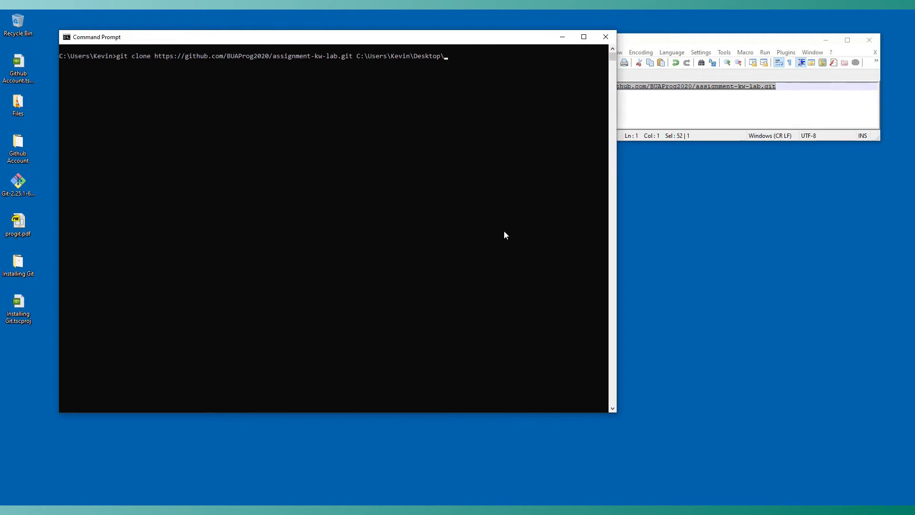
text(assignment-kw-lab)
key(Return)
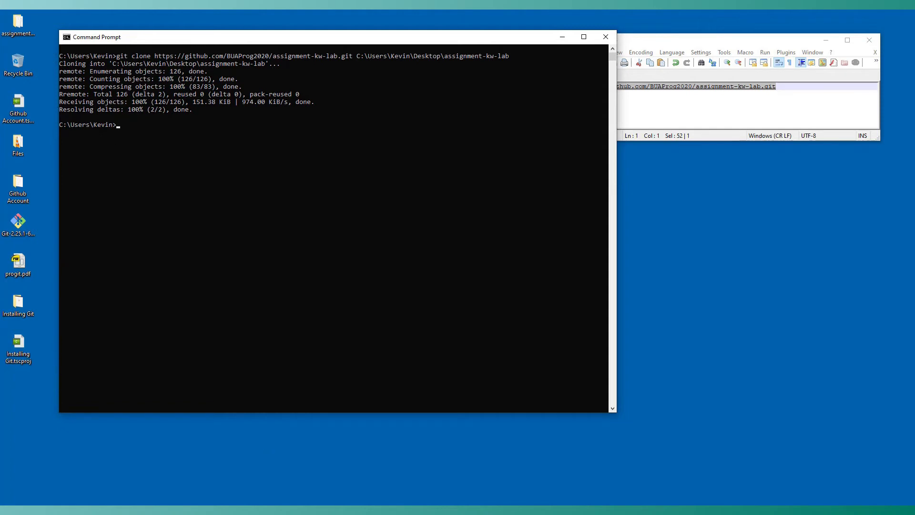
Open the cloned assignment-kw-lab folder on the desktop to check its files, then close it.
click(18, 27)
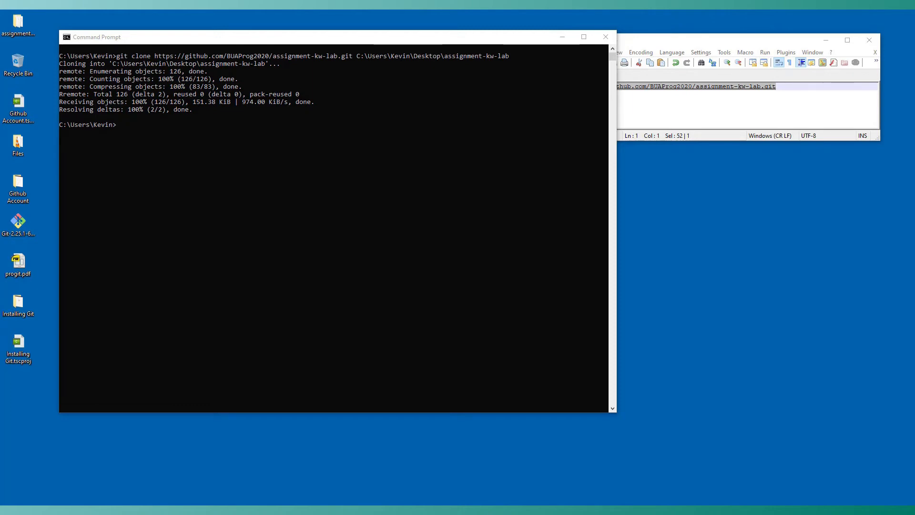
drag(914, 160, 625, 20)
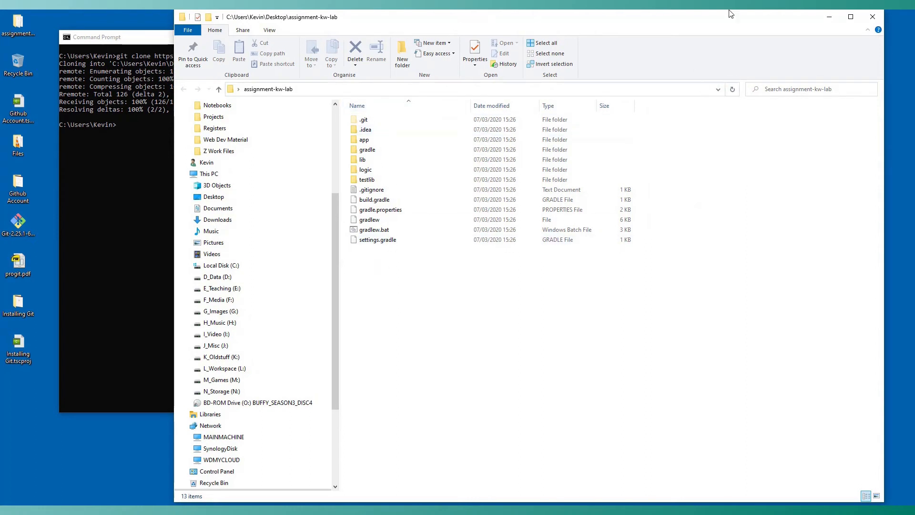
click(870, 19)
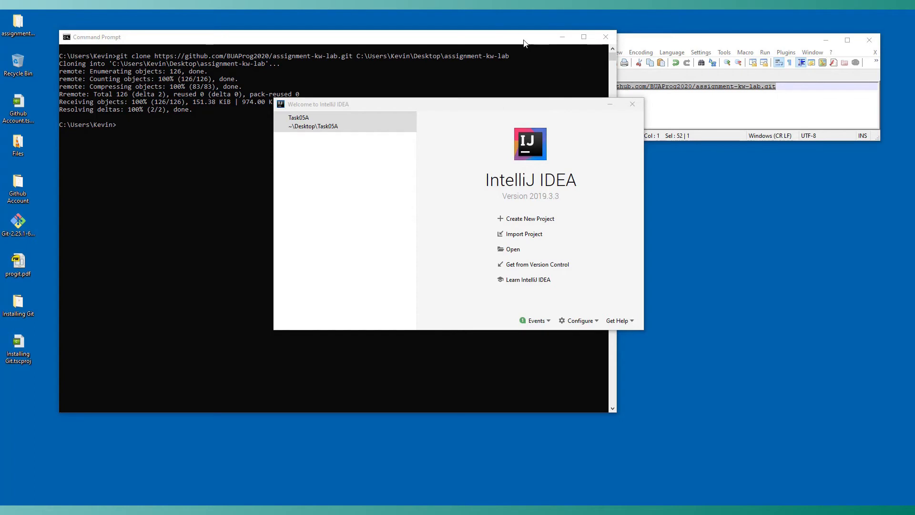
Minimize Command Prompt and open the Desktop assignment-kw-lab folder as a project in IntelliJ IDEA.
click(561, 38)
drag(576, 103, 432, 120)
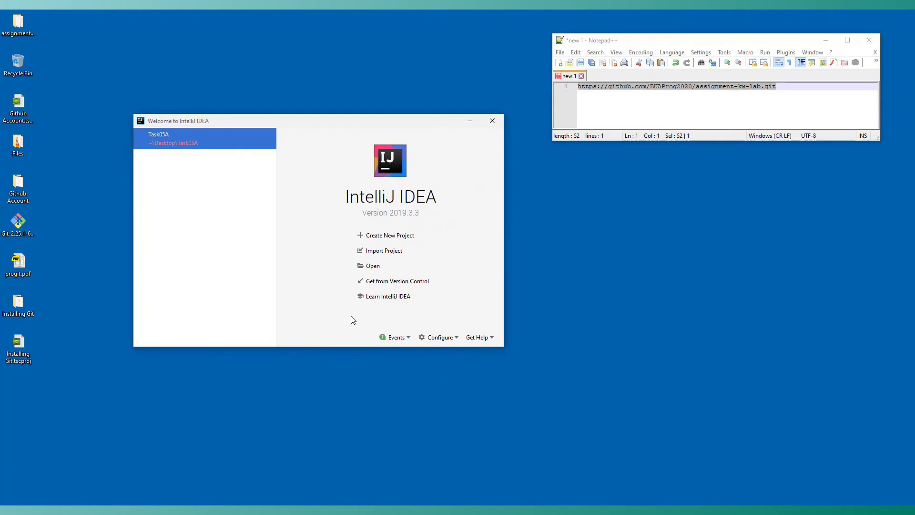
click(369, 268)
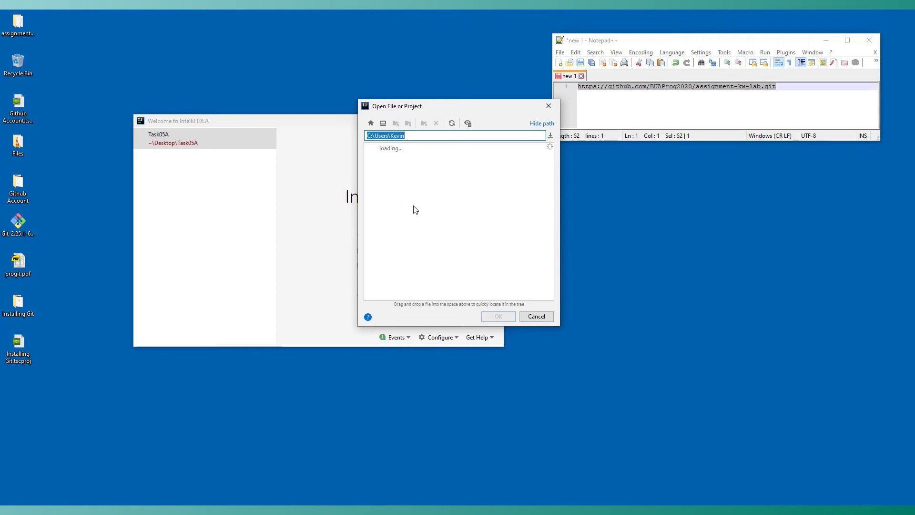
click(382, 124)
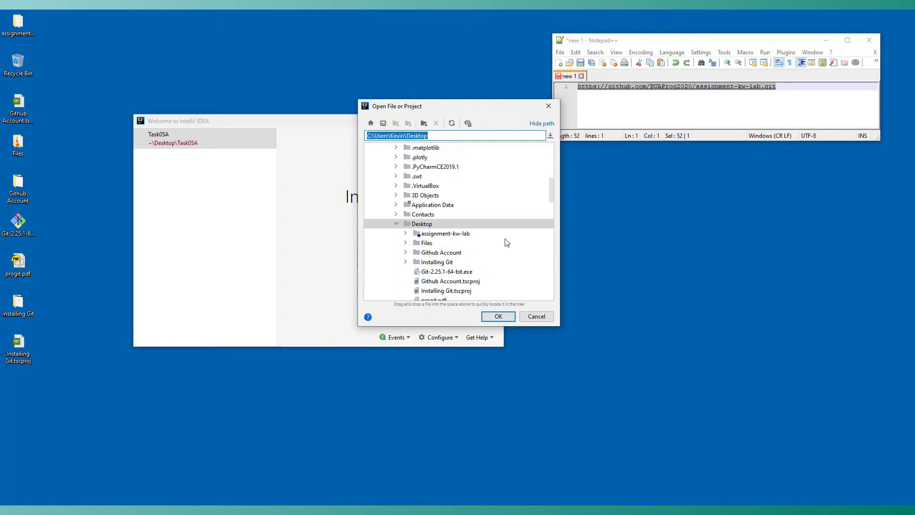
scroll(507, 243, down, 4)
scroll(500, 248, up, 1)
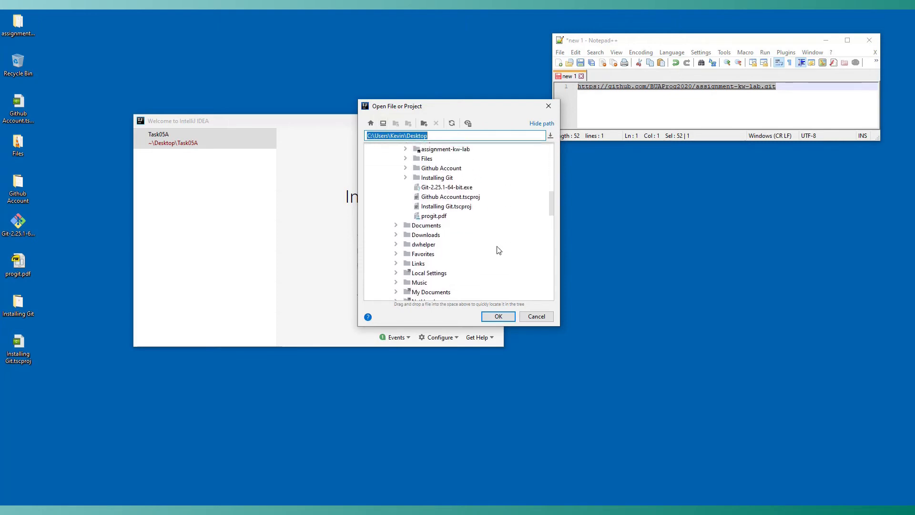
scroll(499, 250, up, 1)
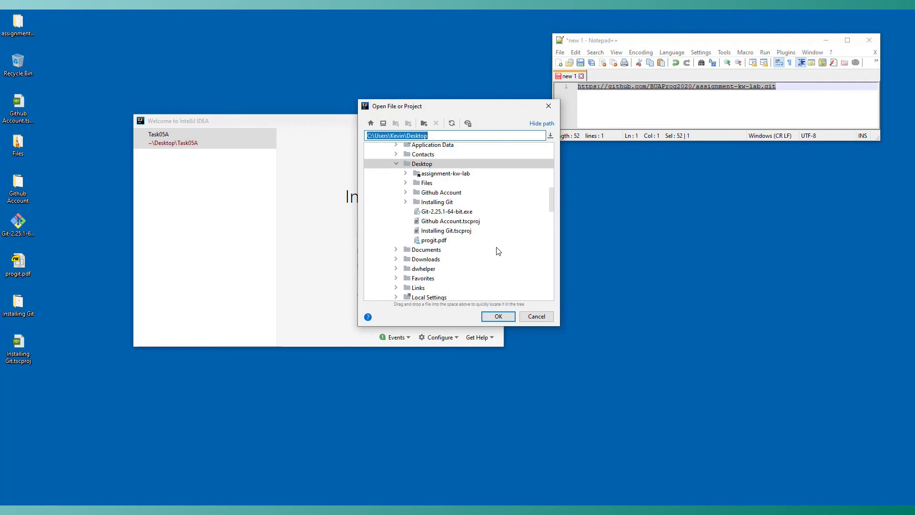
click(437, 174)
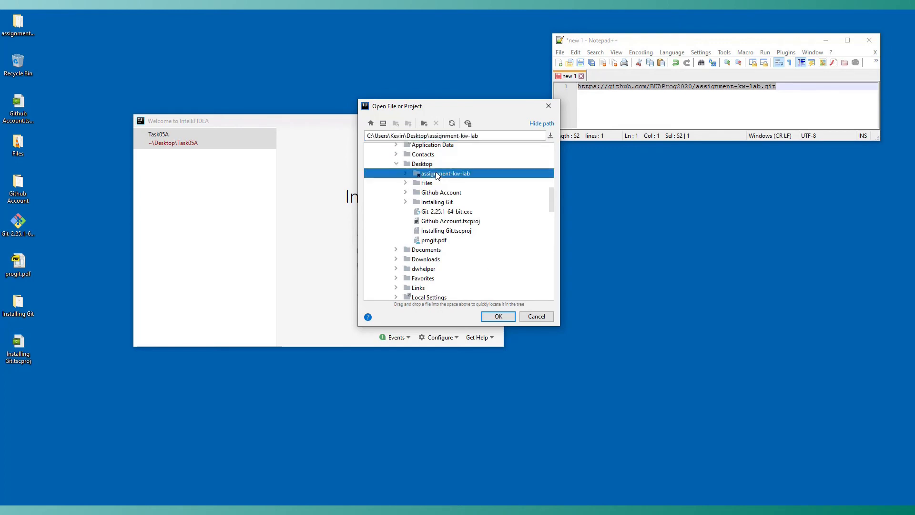
click(487, 317)
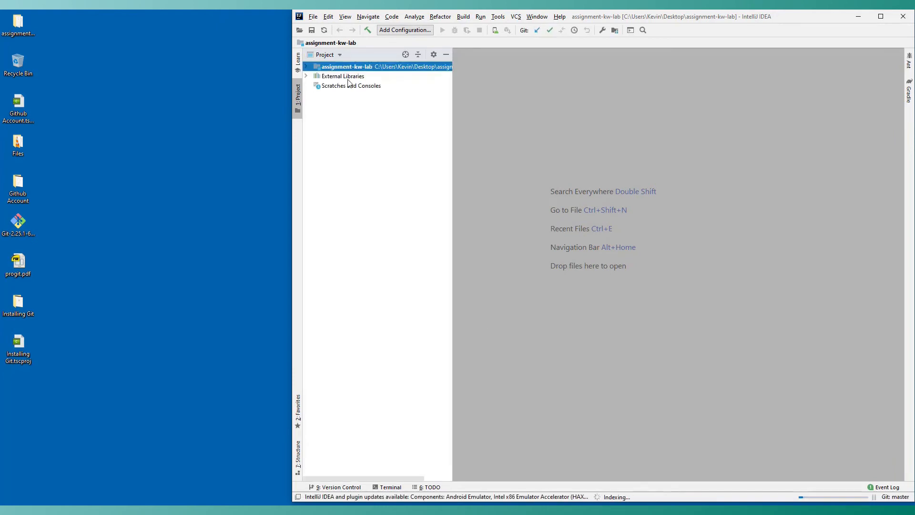
Expand the project root and its app folder in the project tree, and maximize the IntelliJ window.
click(307, 67)
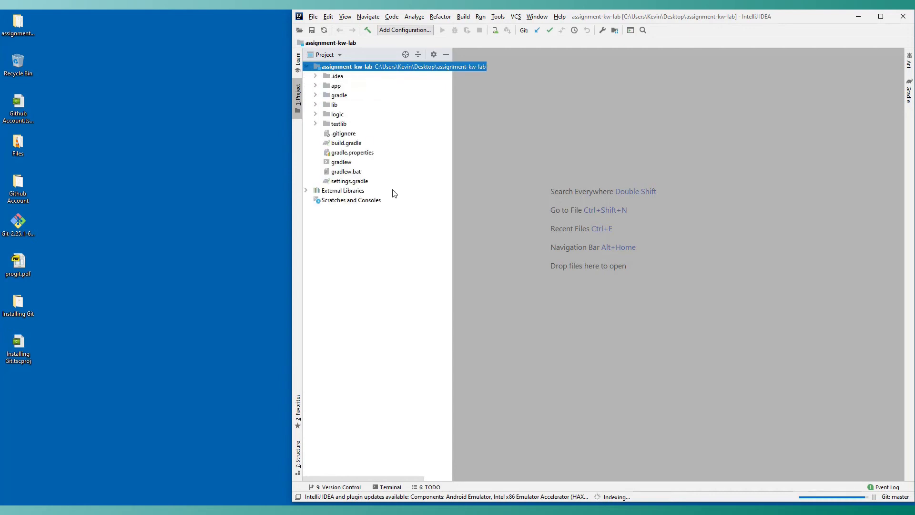
double_click(339, 87)
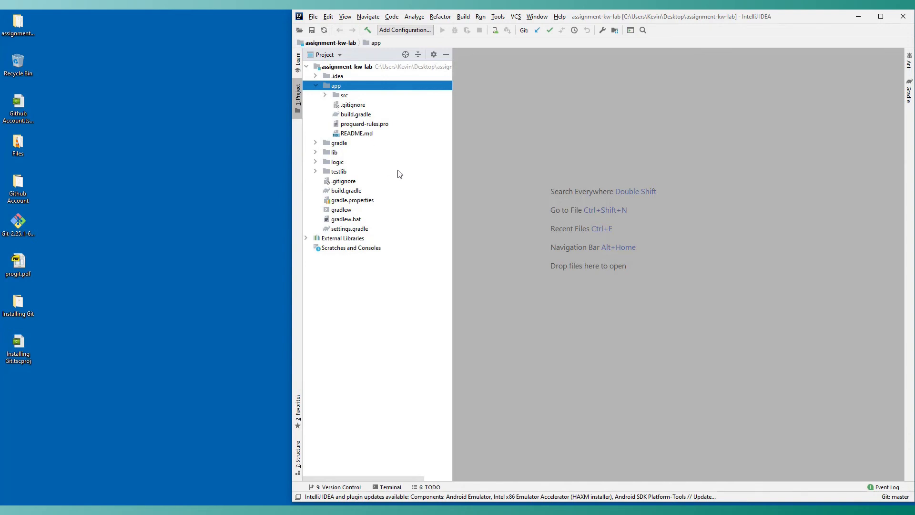
drag(779, 18, 715, 19)
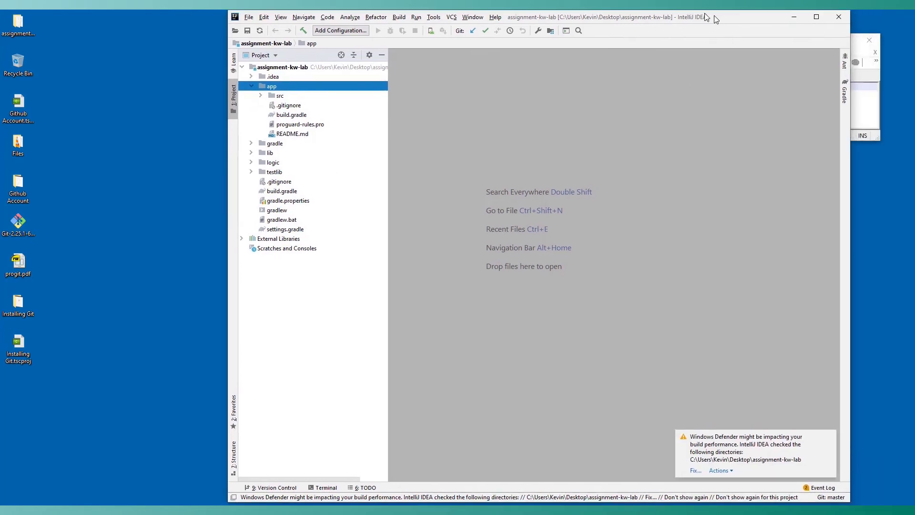
double_click(715, 19)
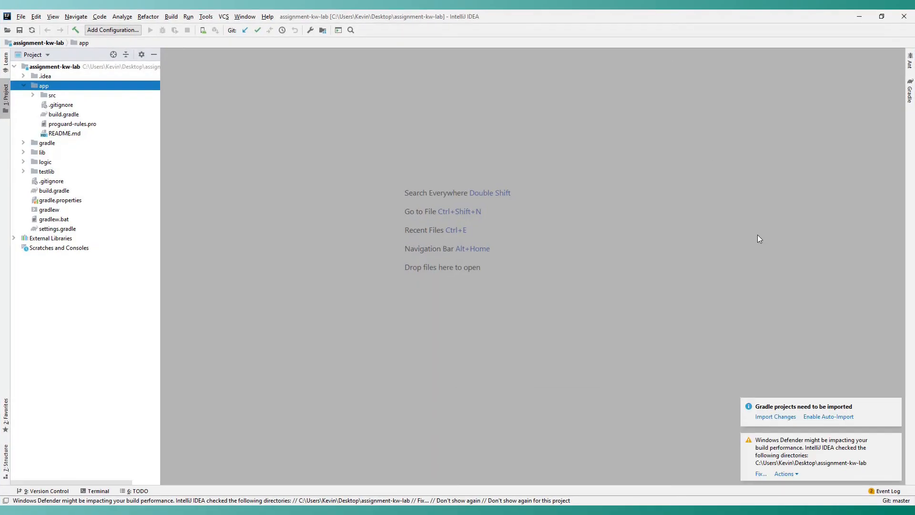
Enable Gradle auto-import for the project and minimize IntelliJ IDEA.
click(828, 417)
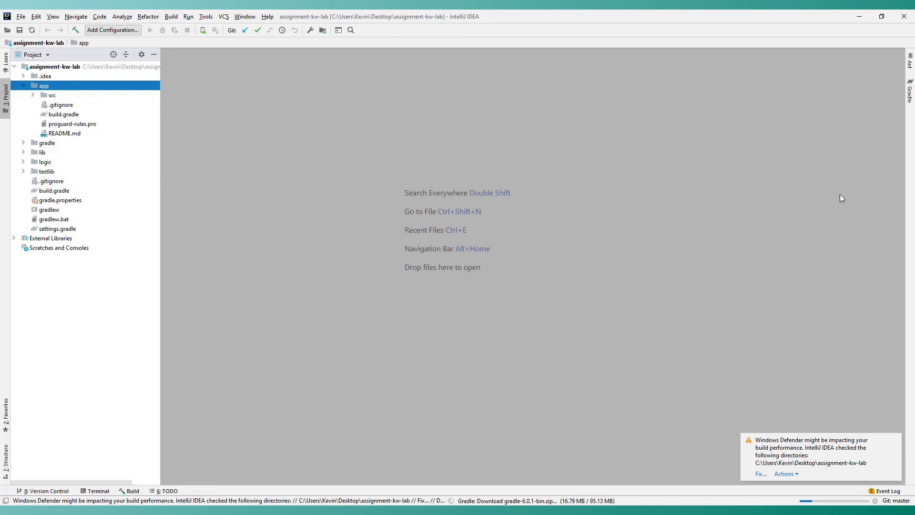
click(859, 17)
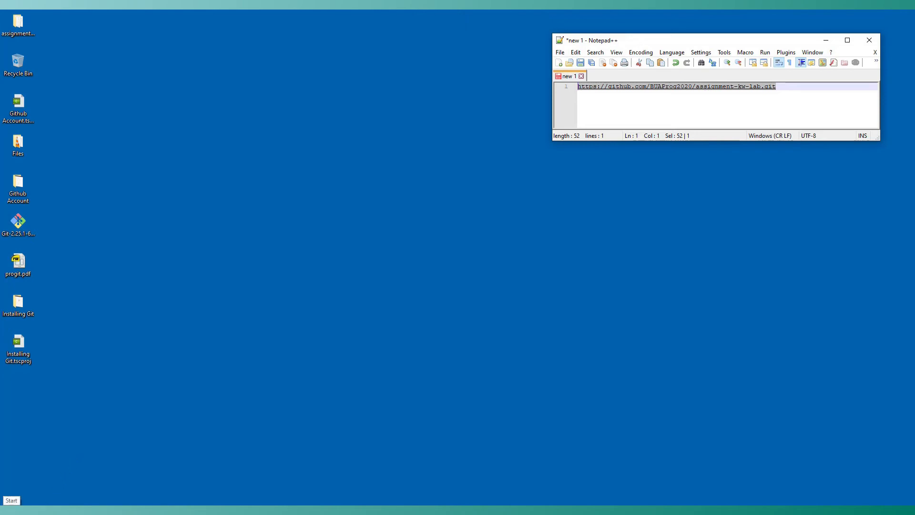
Launch Git GUI from the Git folder in the Start menu.
click(11, 501)
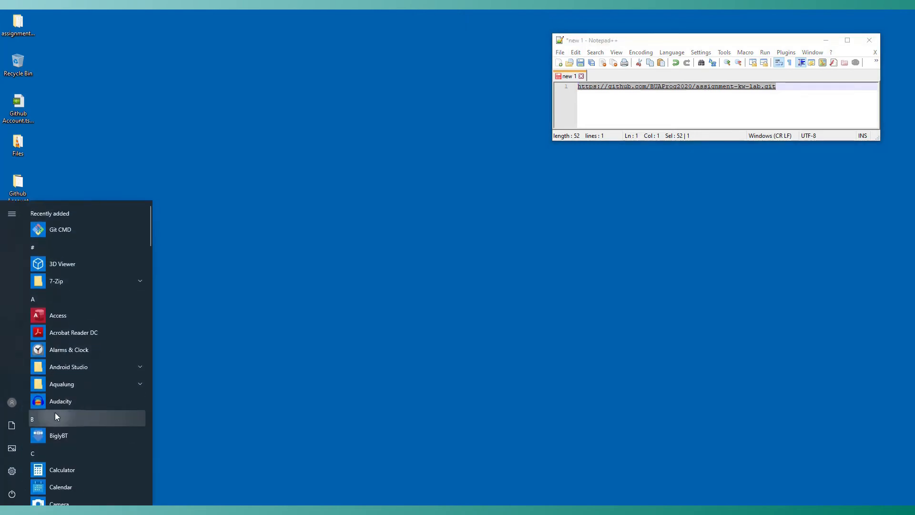
click(55, 413)
click(74, 315)
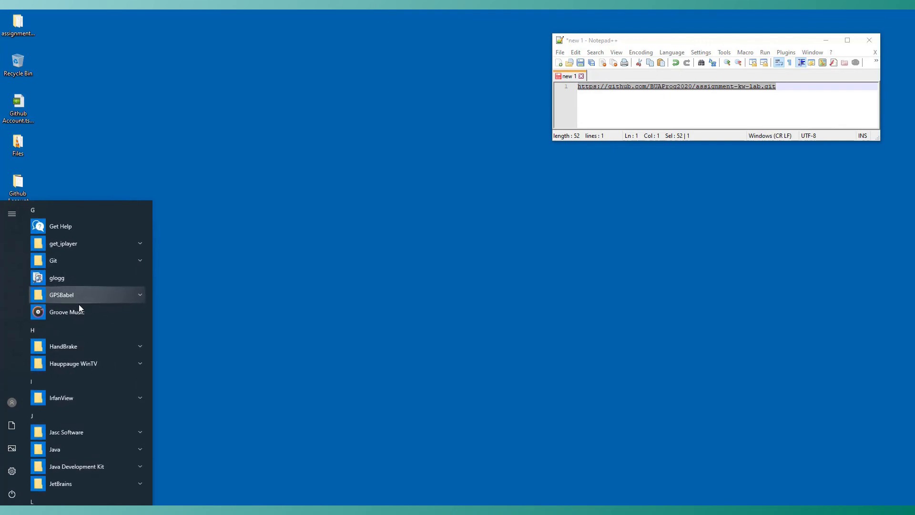
click(62, 261)
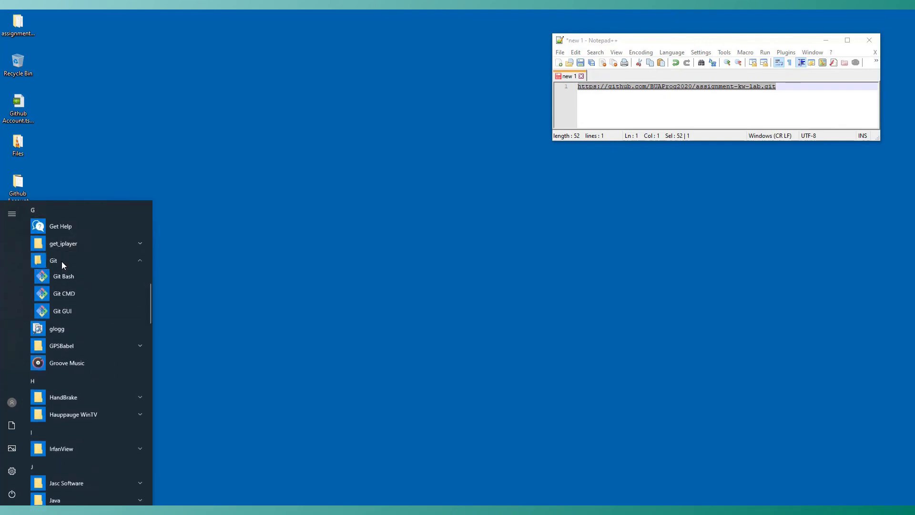
click(64, 312)
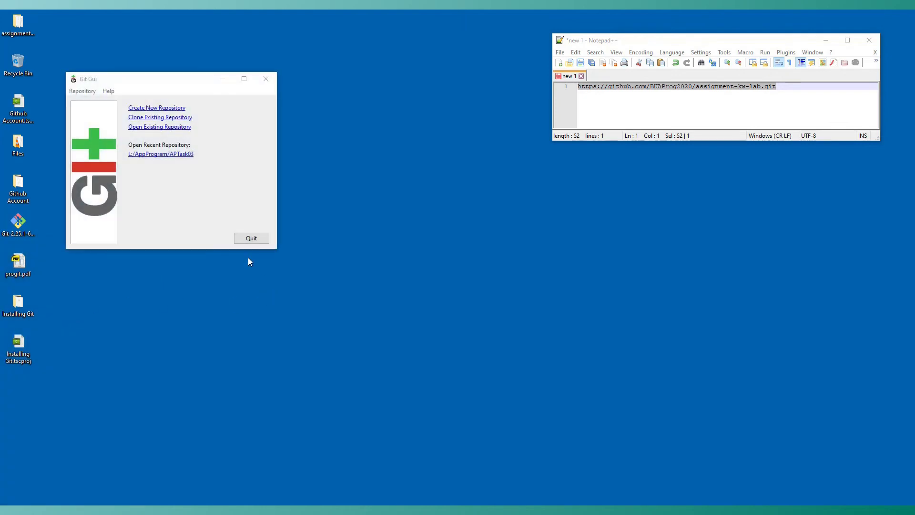
Move the Git Gui window and choose to clone an existing repository.
drag(158, 82, 205, 119)
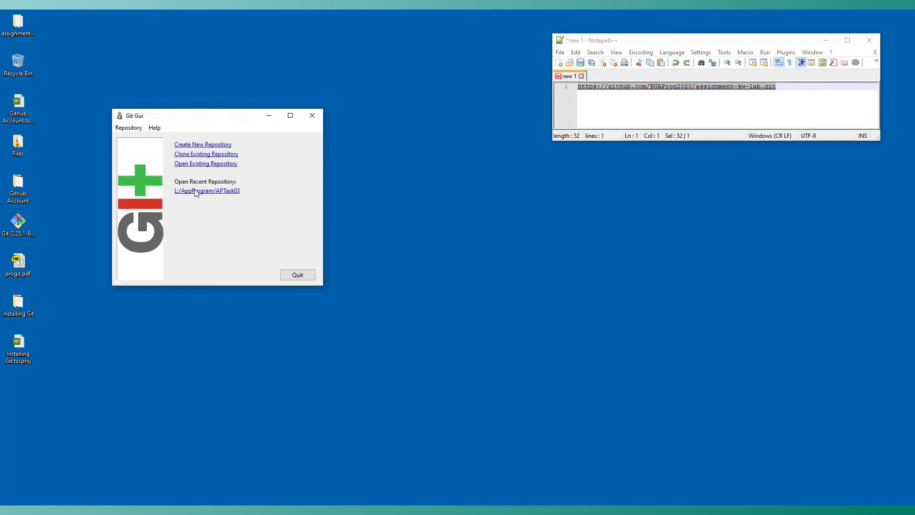
click(200, 157)
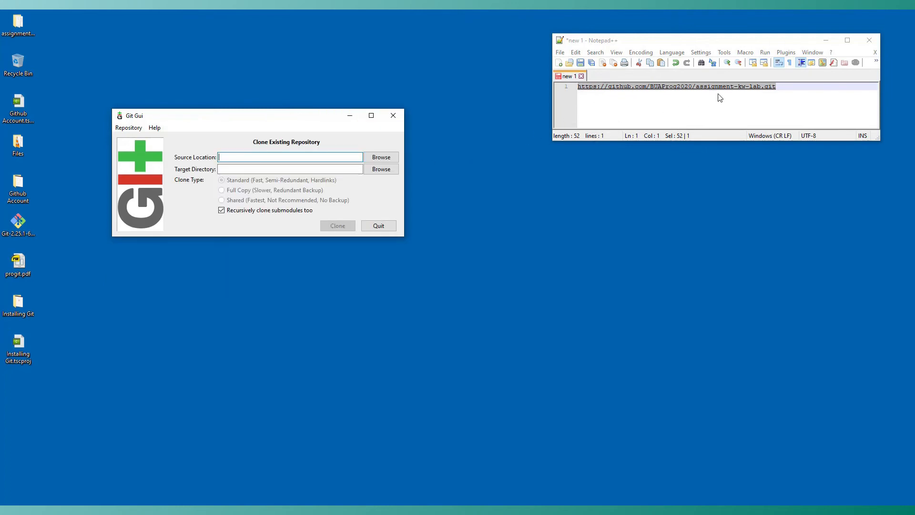
Copy the clone URL from Notepad++ and paste it into the Source Location field.
drag(786, 87, 572, 90)
right_click(625, 88)
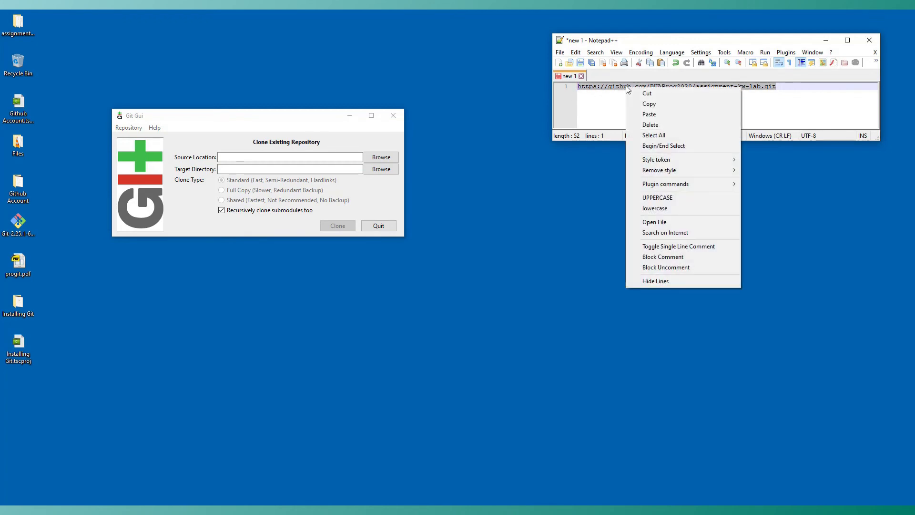
click(651, 102)
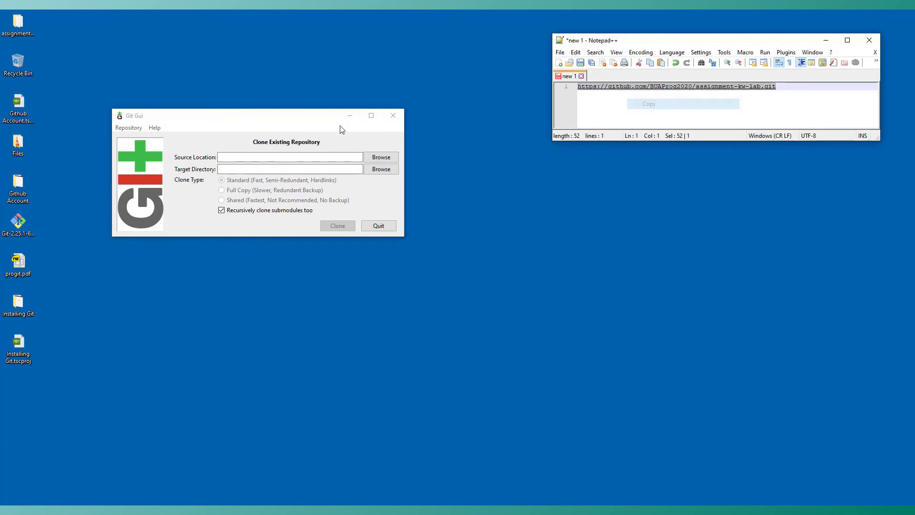
click(257, 156)
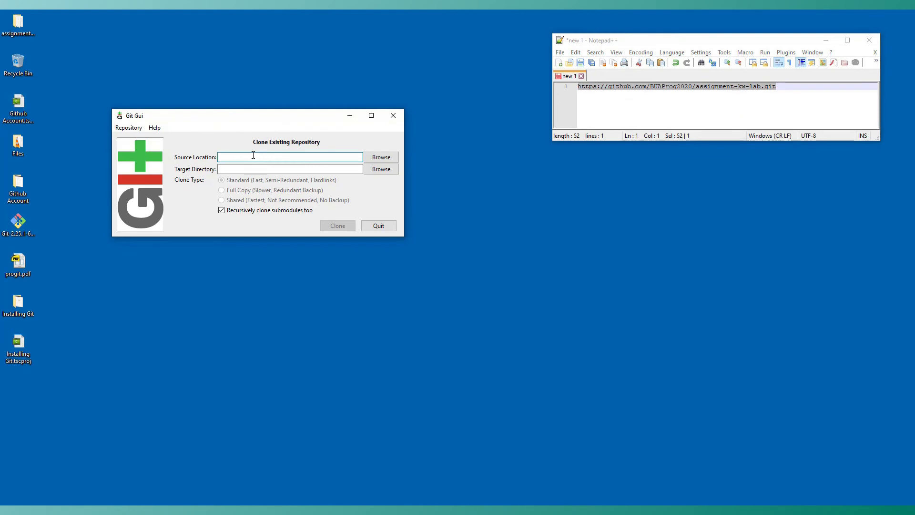
key(ctrl+v)
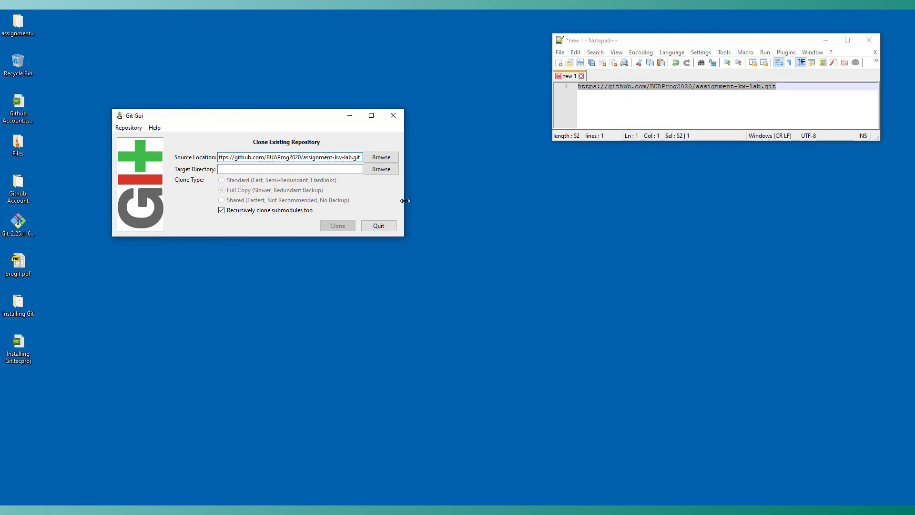
Widen the Git Gui window and browse to select the Desktop folder as the Target Directory.
drag(405, 201, 539, 200)
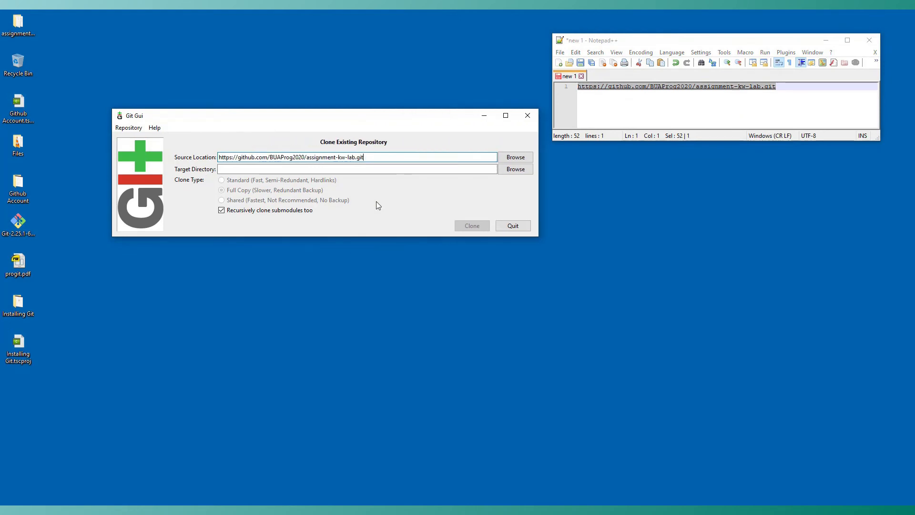
click(511, 171)
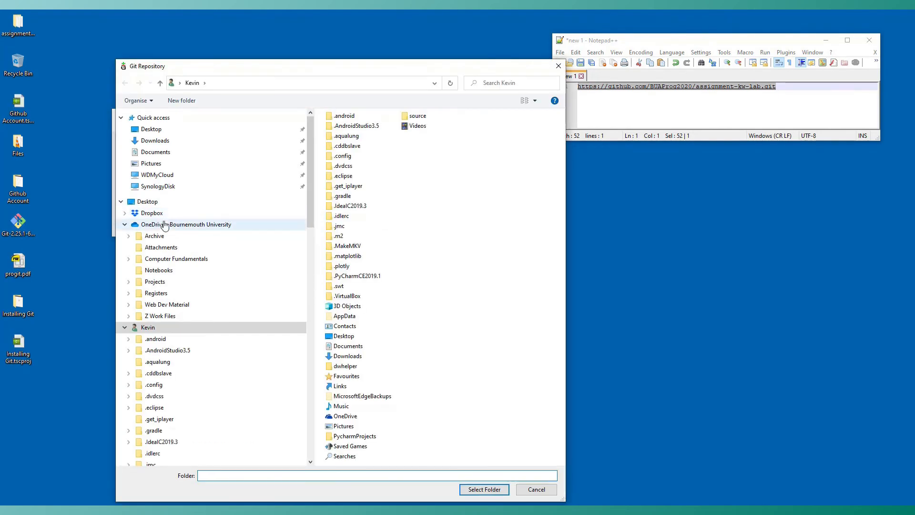
click(151, 128)
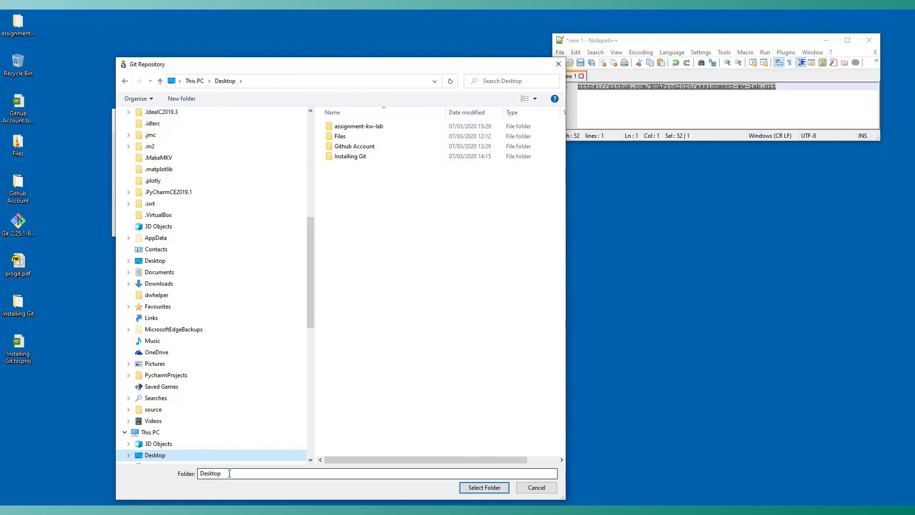
drag(229, 473, 188, 474)
click(276, 473)
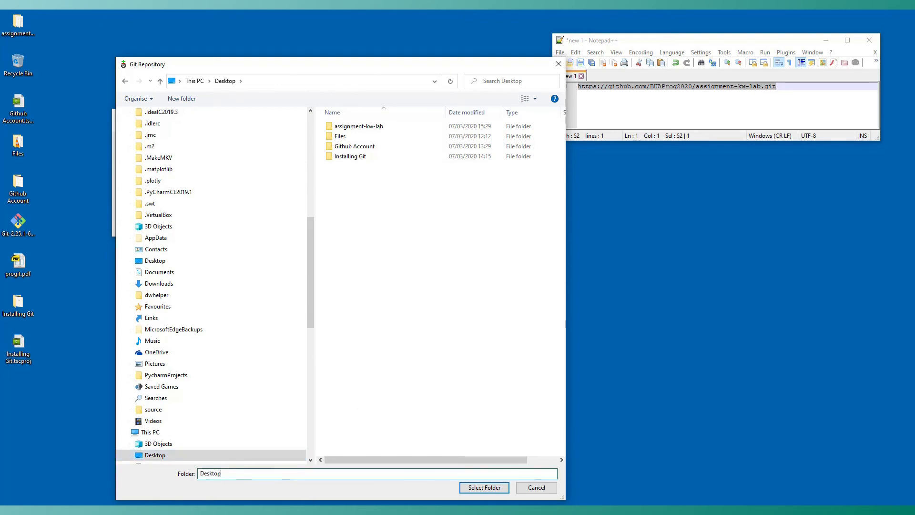
click(474, 487)
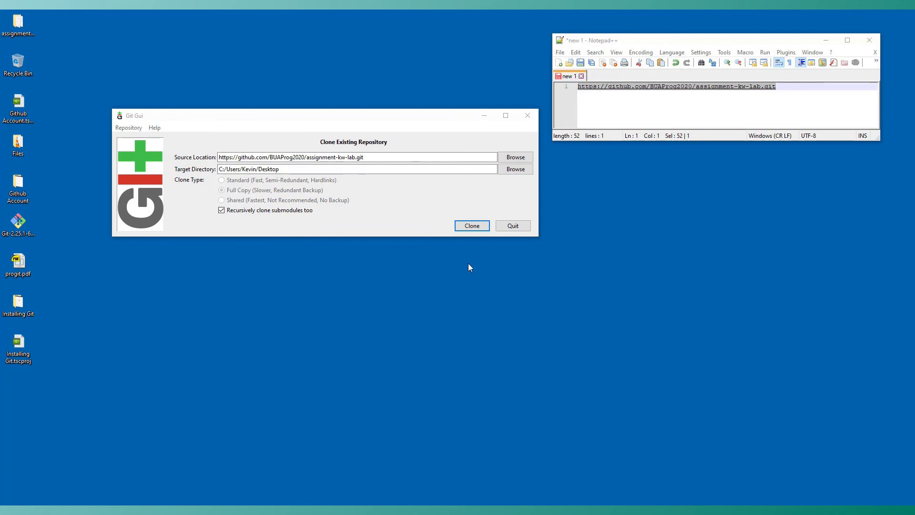
Try to clone the repository into the Desktop folder and dismiss the error.
click(470, 228)
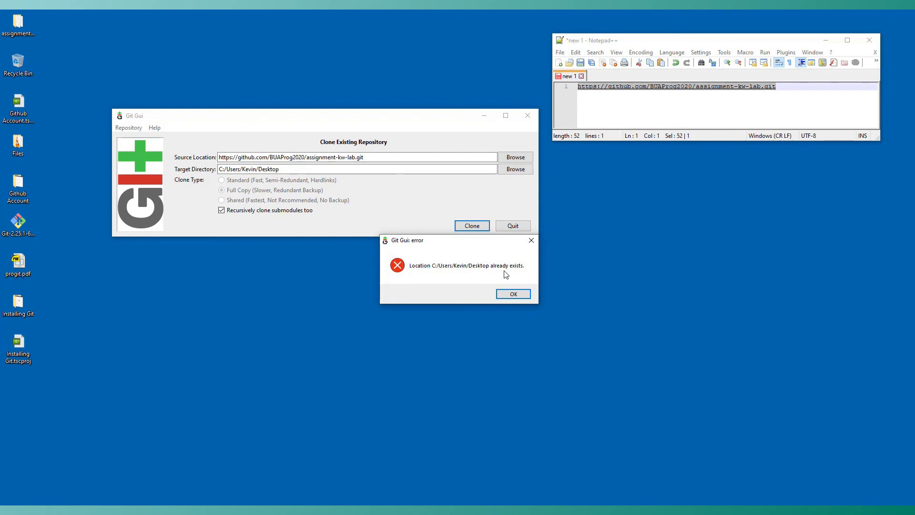
click(519, 295)
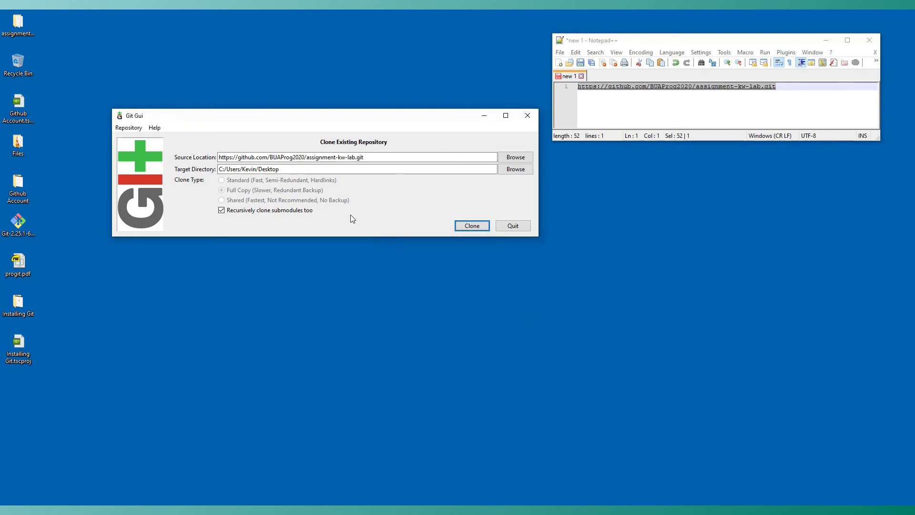
Set the Target Directory to C:/Users/Kevin/Desktop/assignment-kw-lab-02 and clone the repository.
click(295, 169)
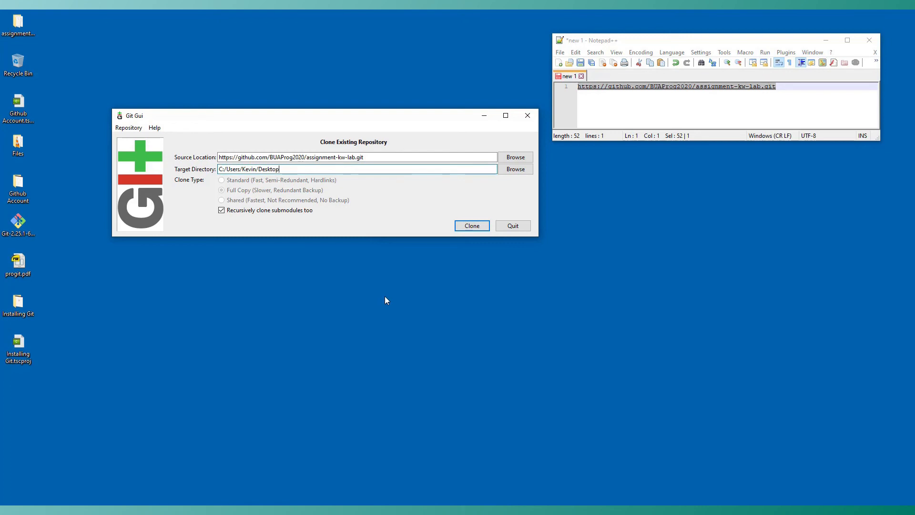
key(BackSpace)
text(ssignment-kw-lab-02)
click(473, 227)
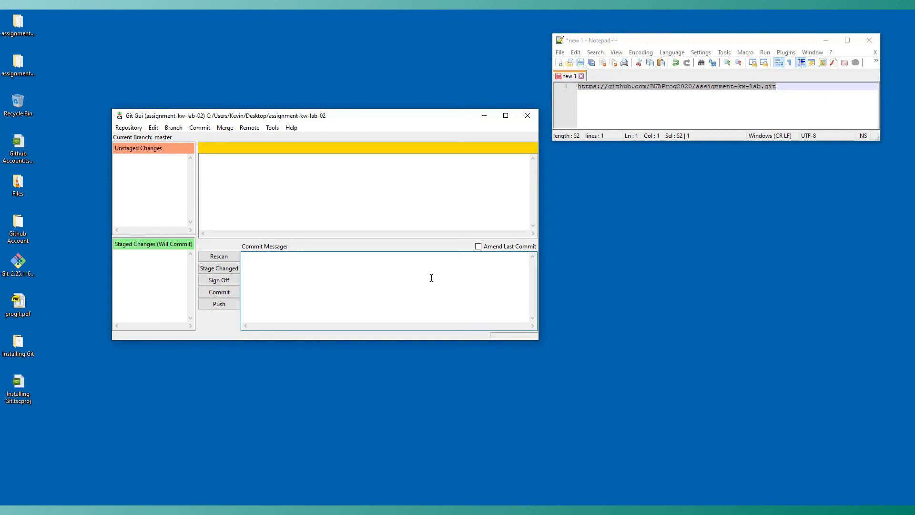
Select the new assignment-kw-lab-02 folder on the desktop and close Git Gui.
click(15, 68)
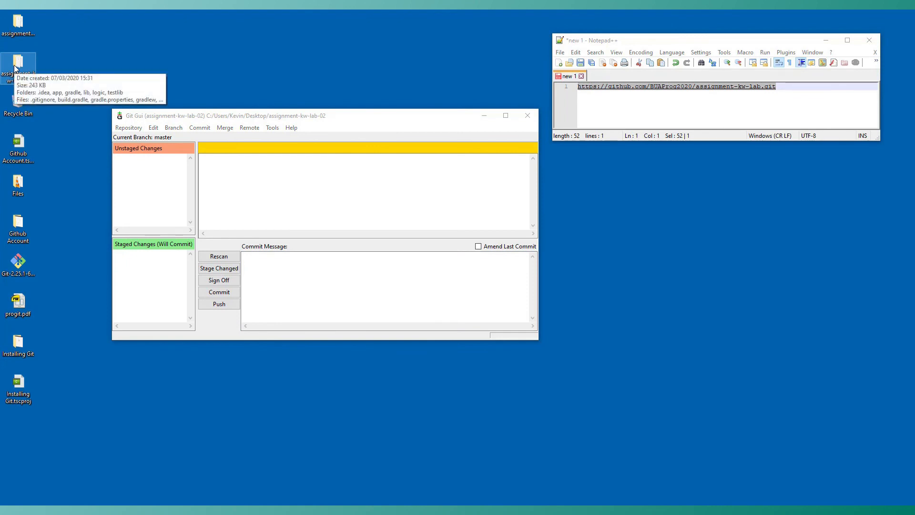
click(397, 64)
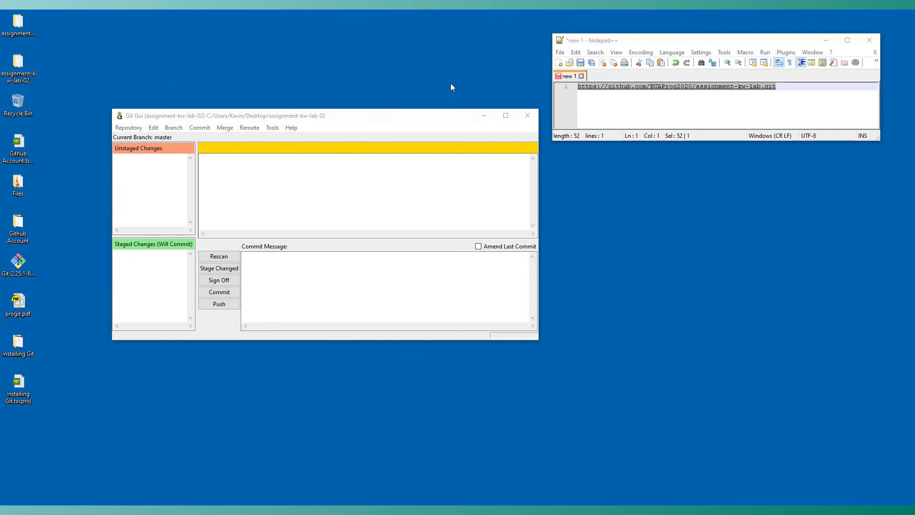
click(534, 116)
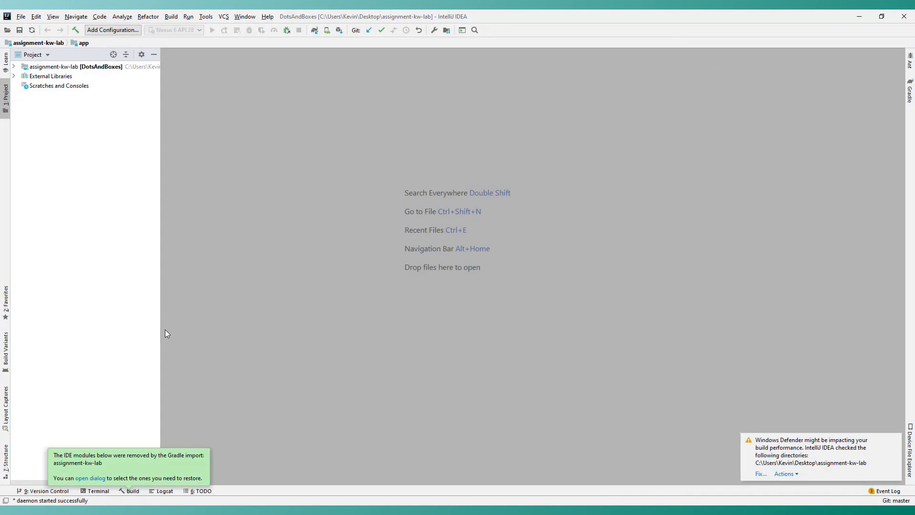
Close the current project in IntelliJ IDEA and move the Welcome window aside.
click(21, 17)
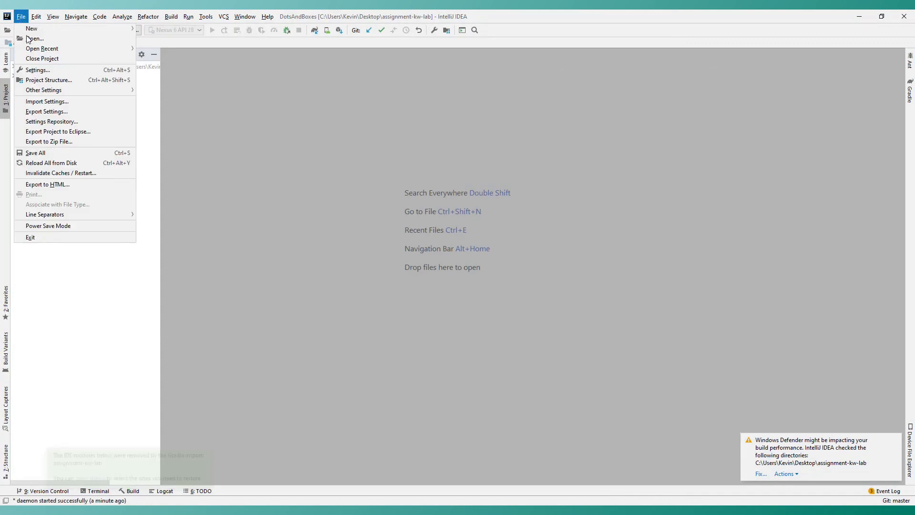
click(37, 61)
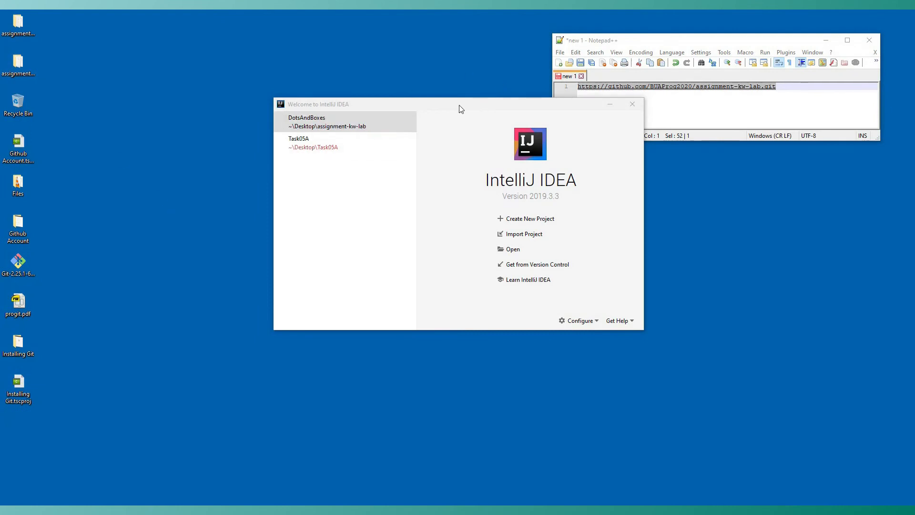
drag(459, 105, 318, 103)
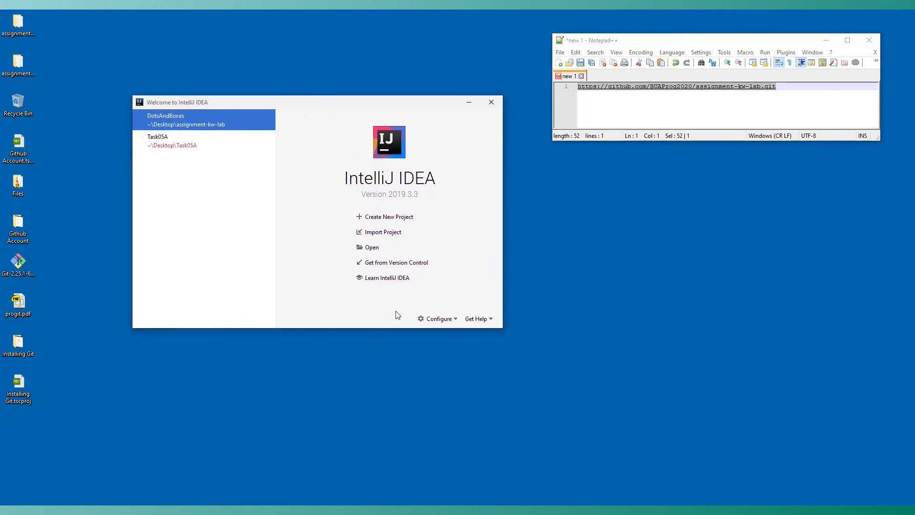
click(399, 267)
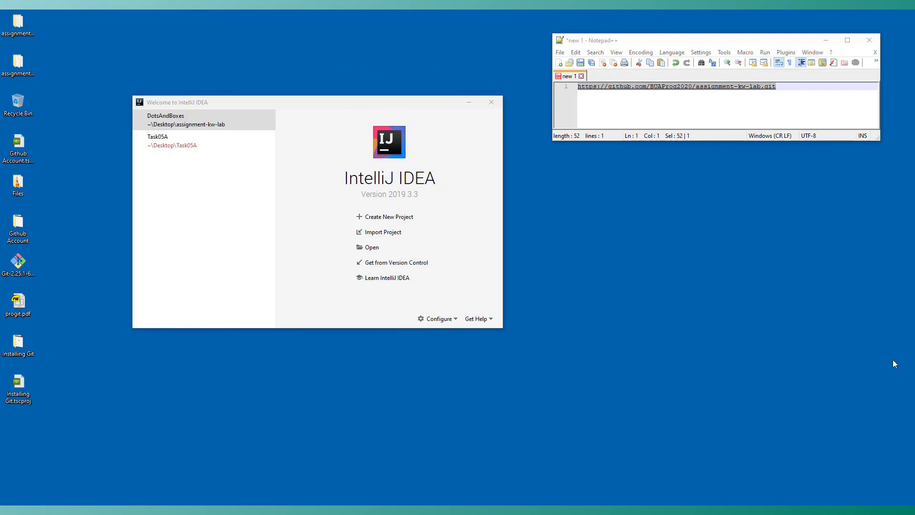